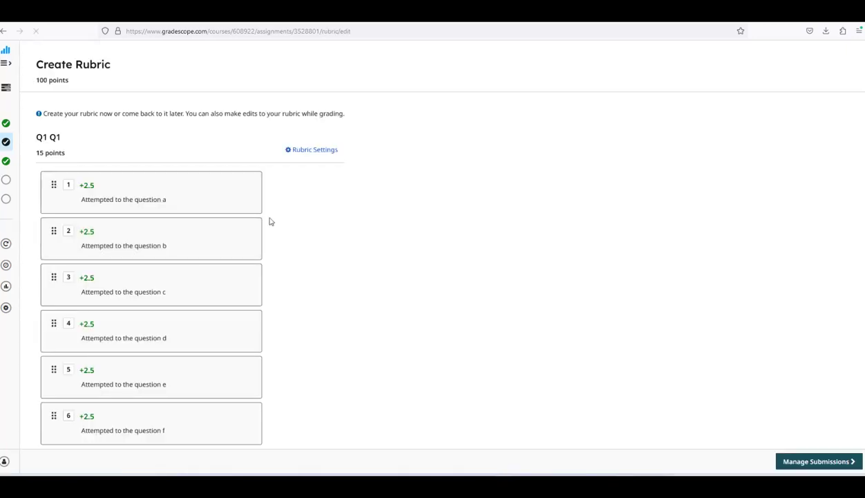
- Look through the rubric items and point values of Q1 and Q2 on the Create Rubric page
scroll(220, 360, down, 3)
scroll(219, 360, up, 3)
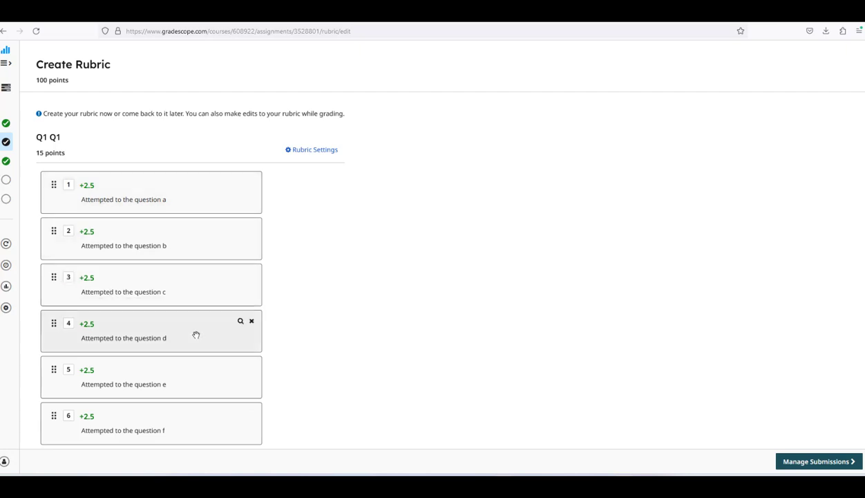
scroll(224, 352, down, 5)
scroll(224, 352, down, 6)
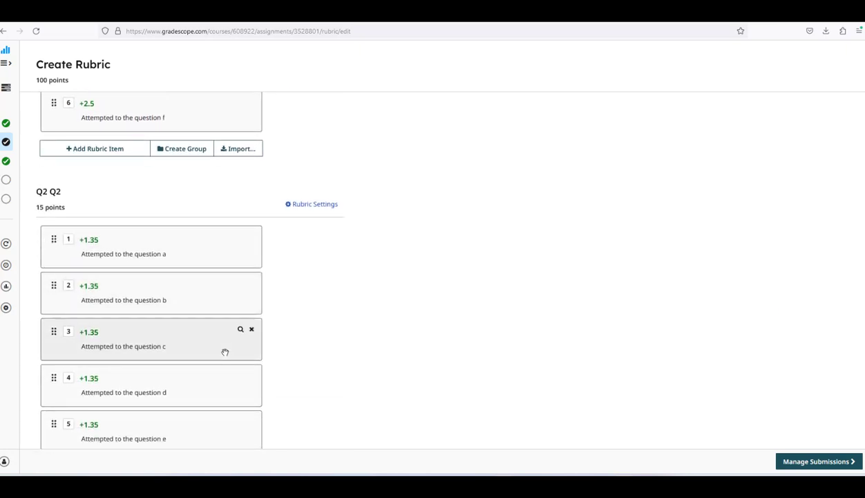
scroll(225, 352, down, 3)
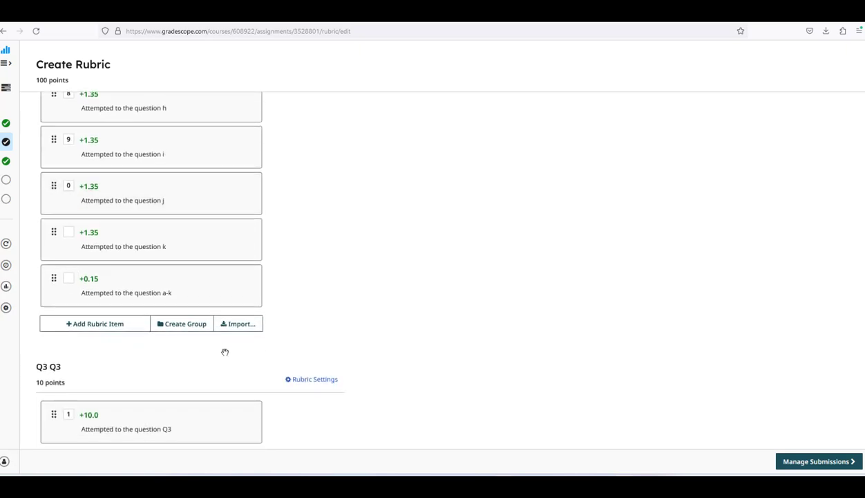
scroll(225, 352, up, 6)
scroll(225, 352, up, 1)
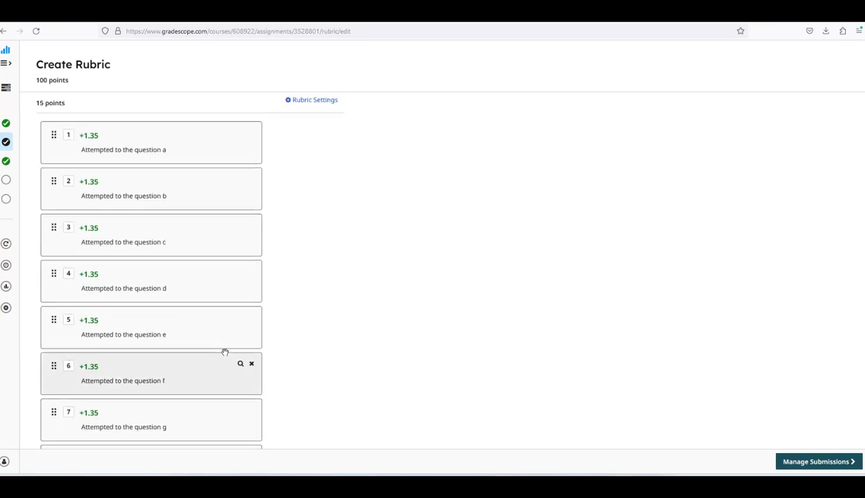
scroll(224, 352, down, 3)
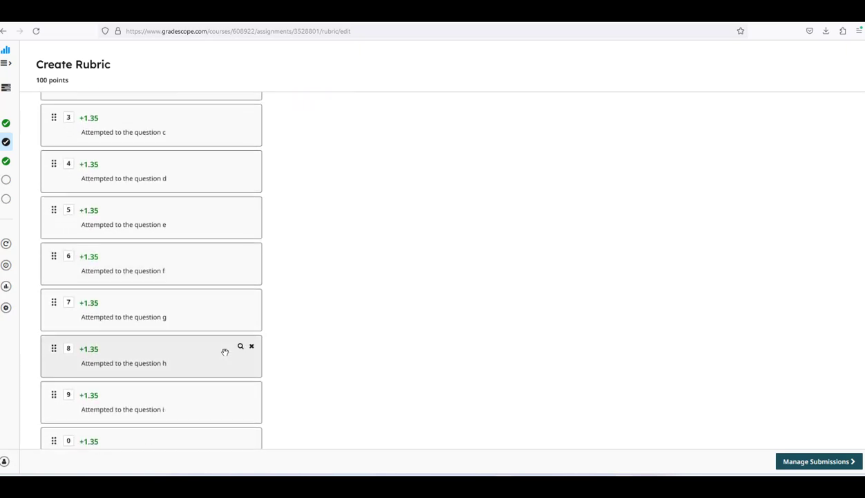
scroll(225, 352, down, 1)
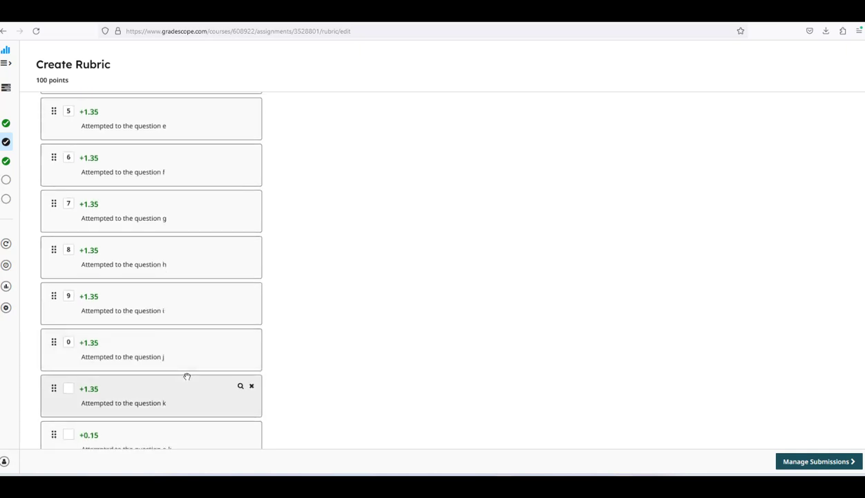
- Examine Q2's rubric items one by one, from question a through the combined a-k item
scroll(186, 376, up, 4)
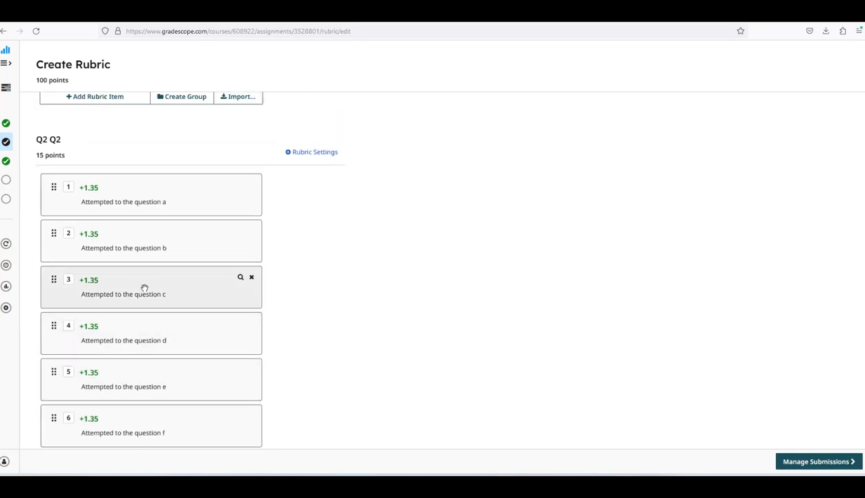
scroll(147, 292, down, 2)
scroll(148, 295, down, 3)
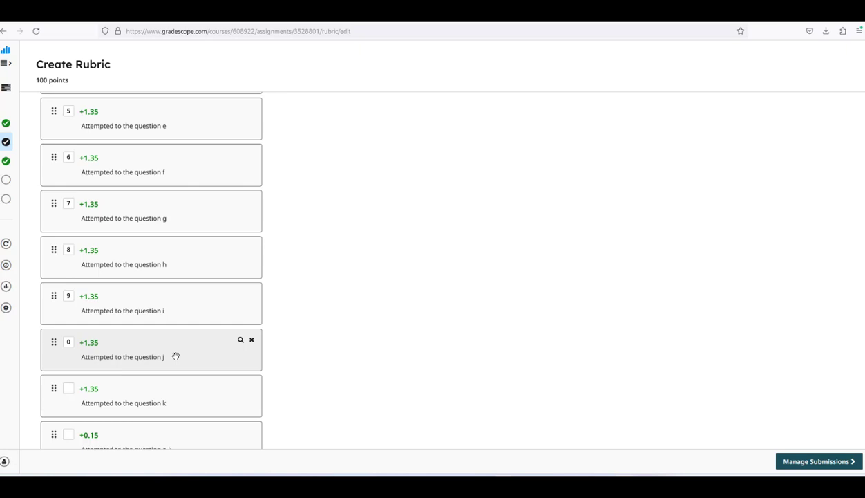
scroll(176, 356, down, 3)
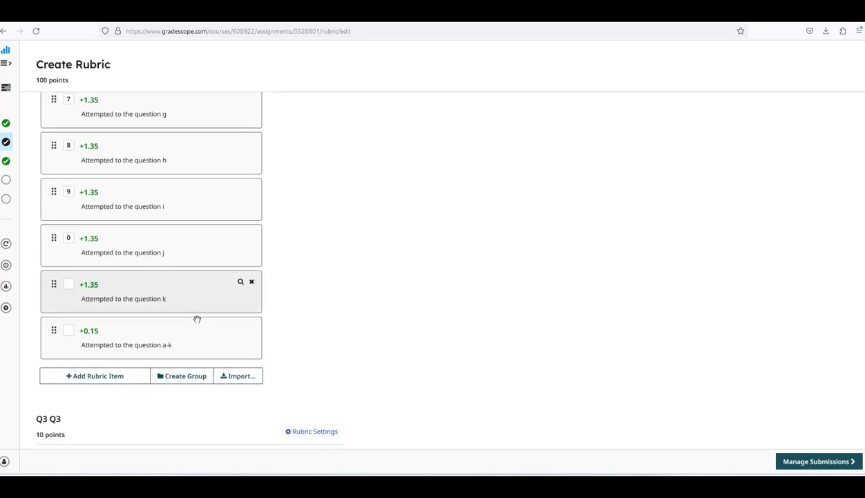
scroll(197, 320, up, 12)
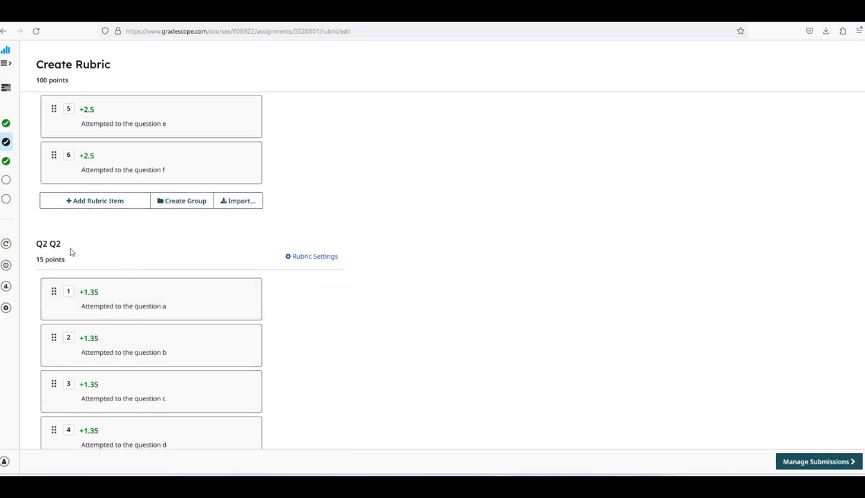
scroll(128, 294, down, 2)
scroll(131, 306, down, 1)
scroll(131, 305, up, 1)
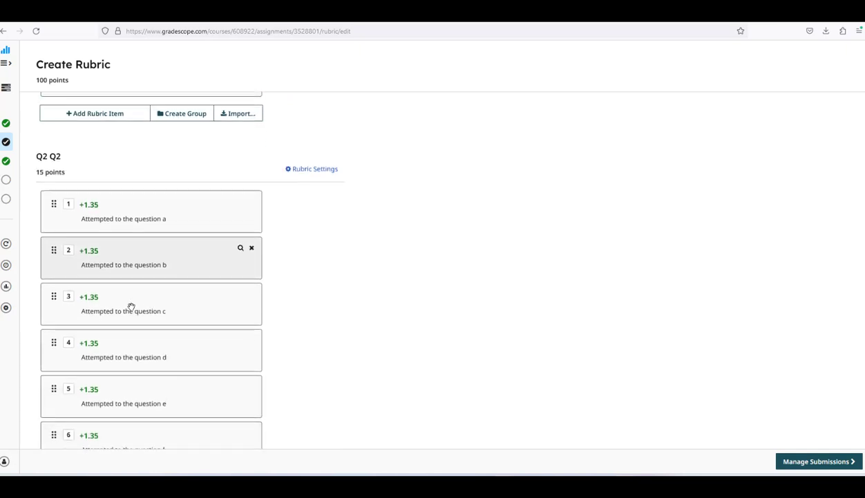
scroll(132, 304, down, 4)
scroll(108, 394, down, 1)
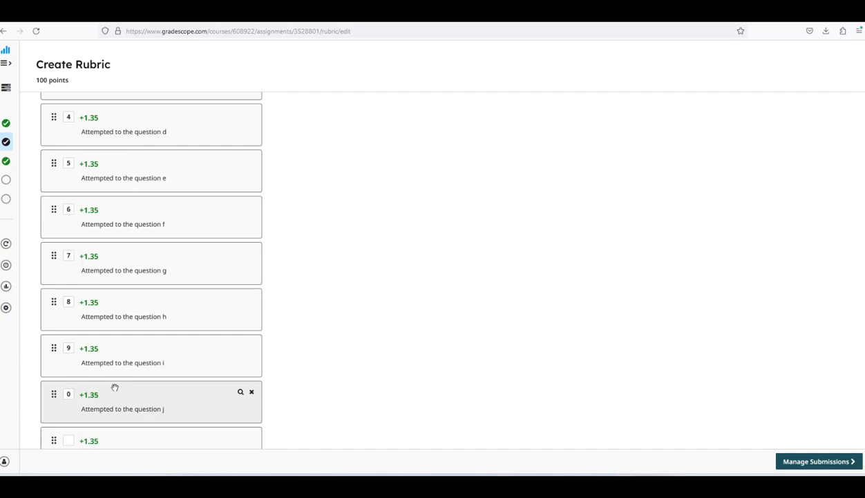
scroll(115, 388, down, 1)
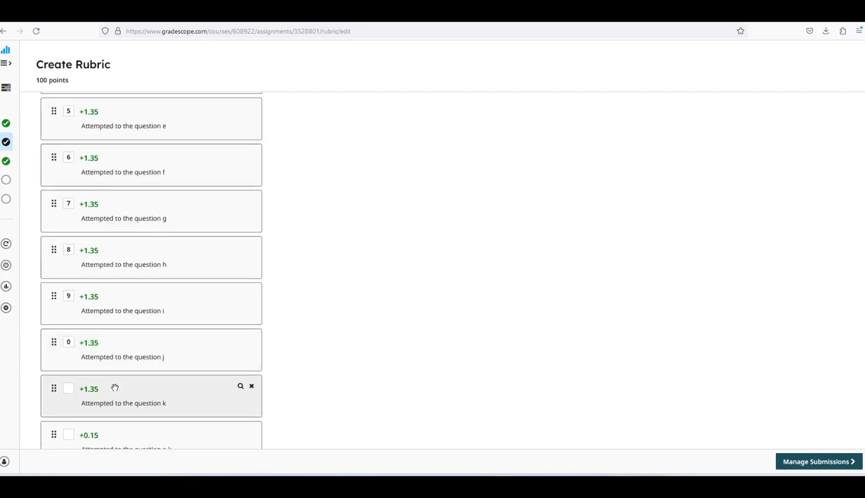
scroll(115, 387, down, 1)
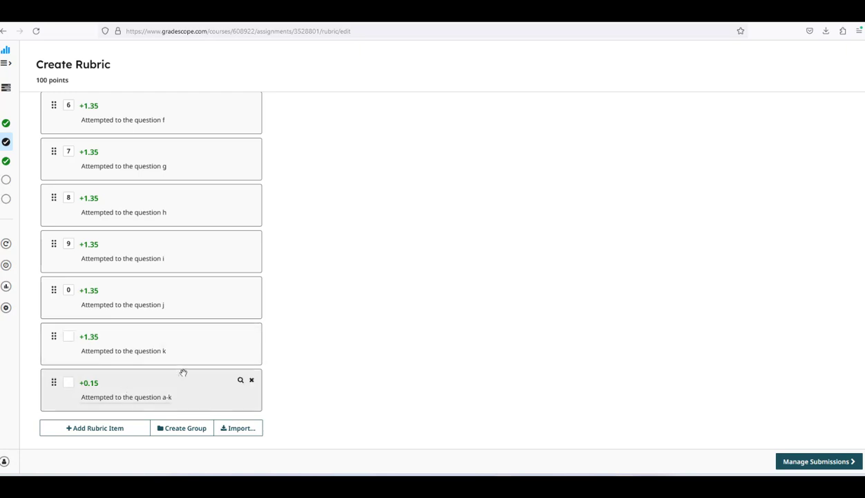
- Review the single-item rubrics of the questions from Q3 onward
scroll(174, 382, down, 5)
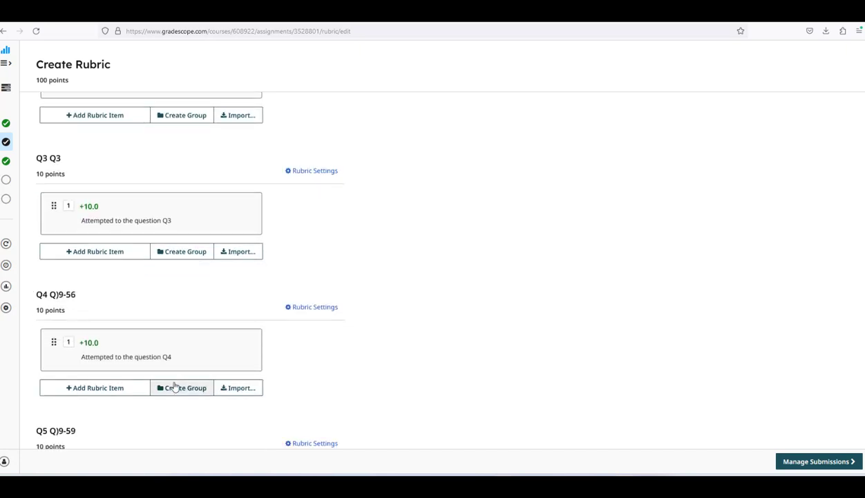
scroll(175, 387, down, 4)
scroll(174, 387, down, 1)
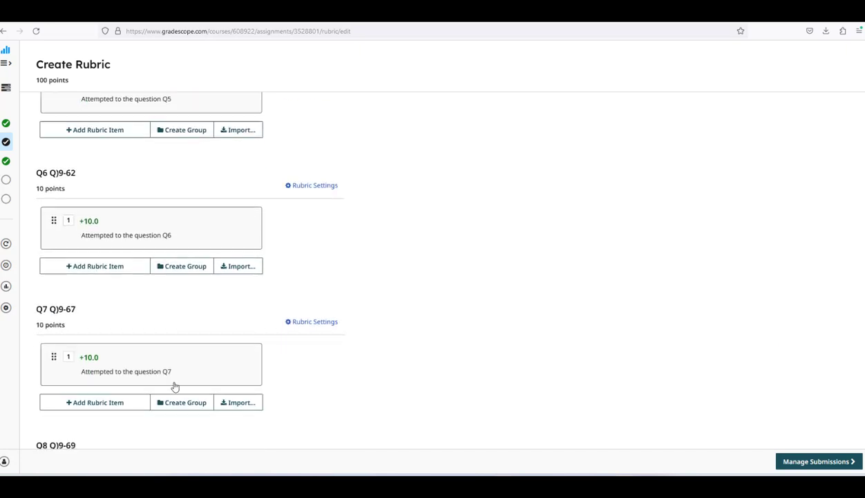
scroll(174, 387, down, 4)
scroll(173, 381, up, 4)
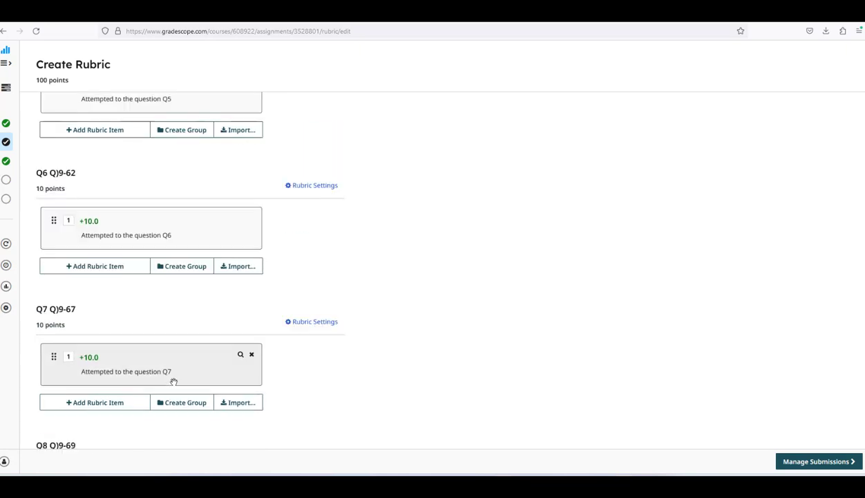
scroll(174, 382, up, 12)
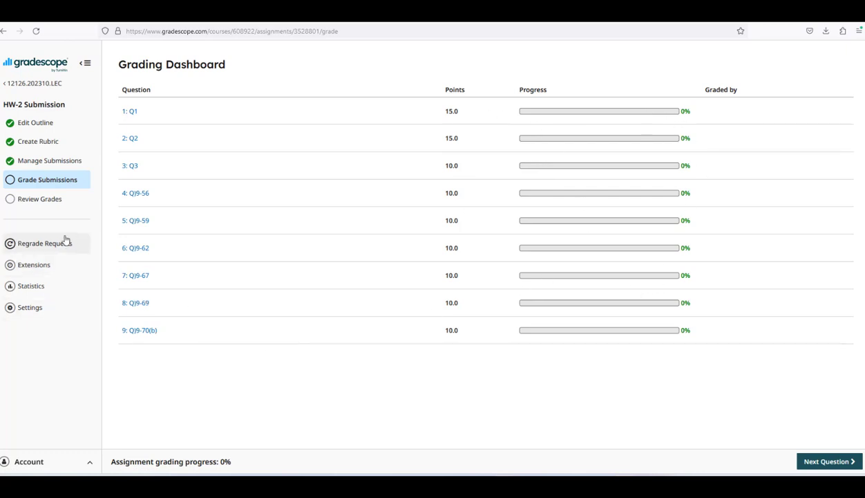
- Open the grade review for HW-2 Submission and check the students' submission times and late marks throughout the list
click(48, 200)
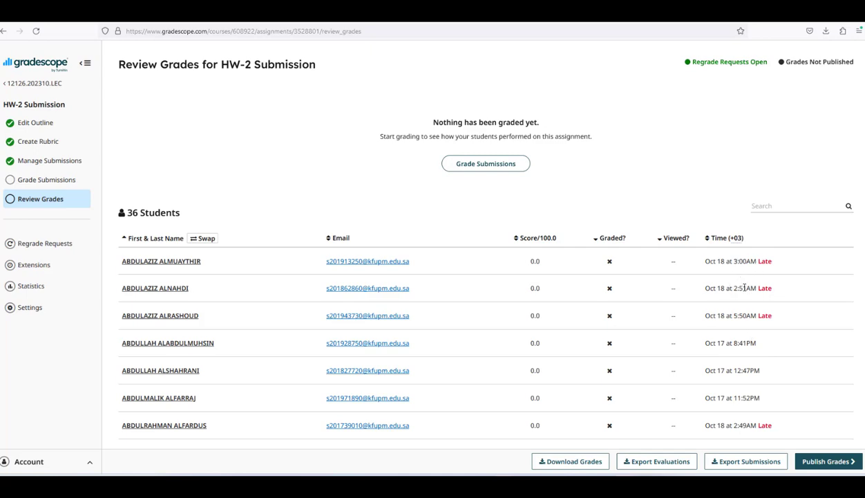
drag(733, 261, 771, 268)
click(761, 264)
drag(773, 266, 773, 265)
drag(757, 288, 776, 317)
scroll(766, 367, down, 8)
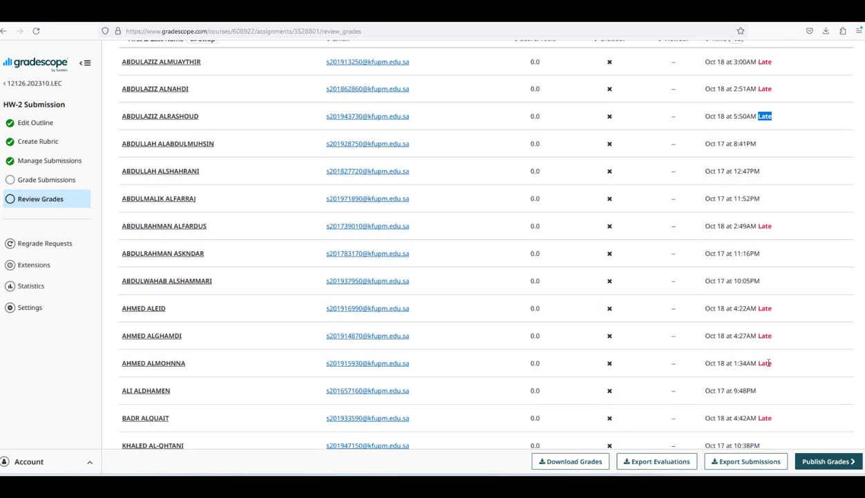
scroll(772, 362, down, 3)
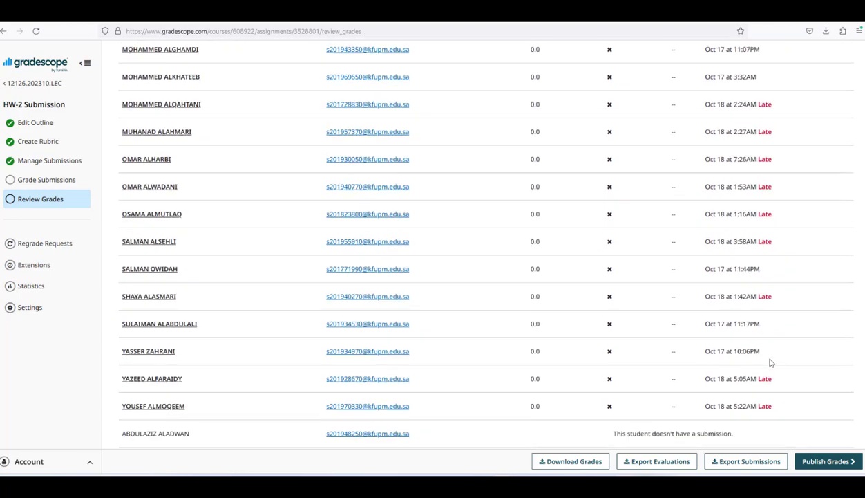
scroll(771, 363, up, 12)
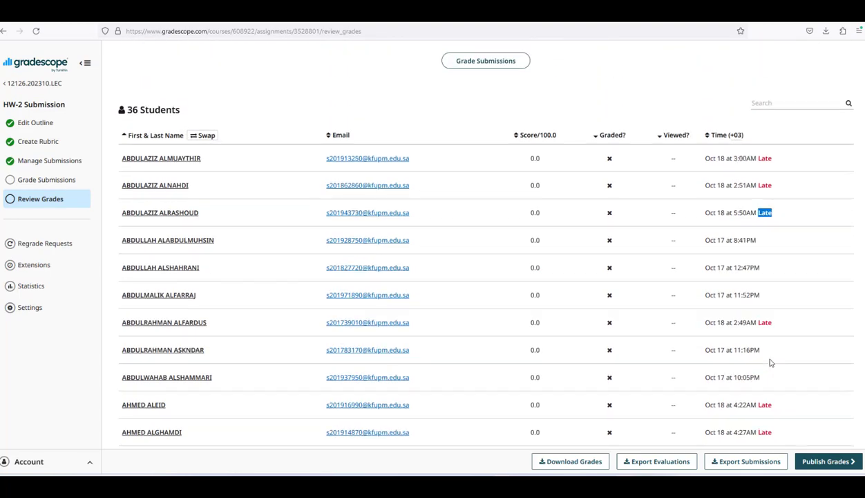
scroll(771, 362, up, 2)
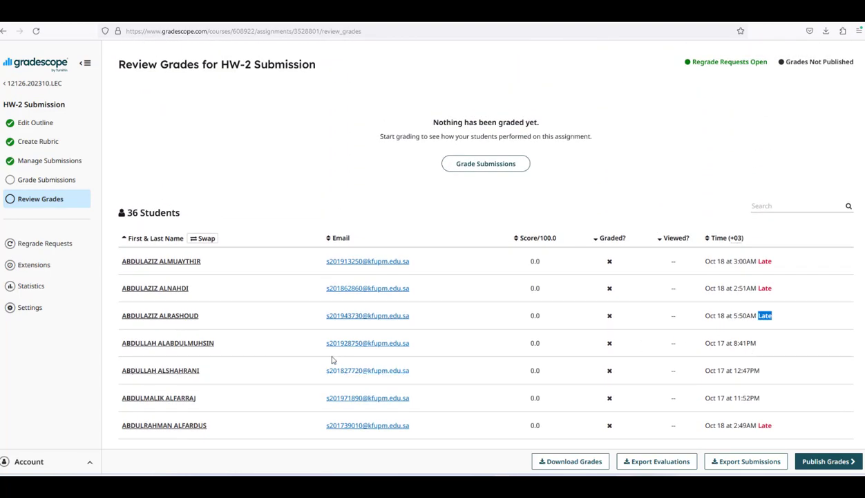
- Open the first listed student's submission and examine its handwritten first page enlarged
click(177, 264)
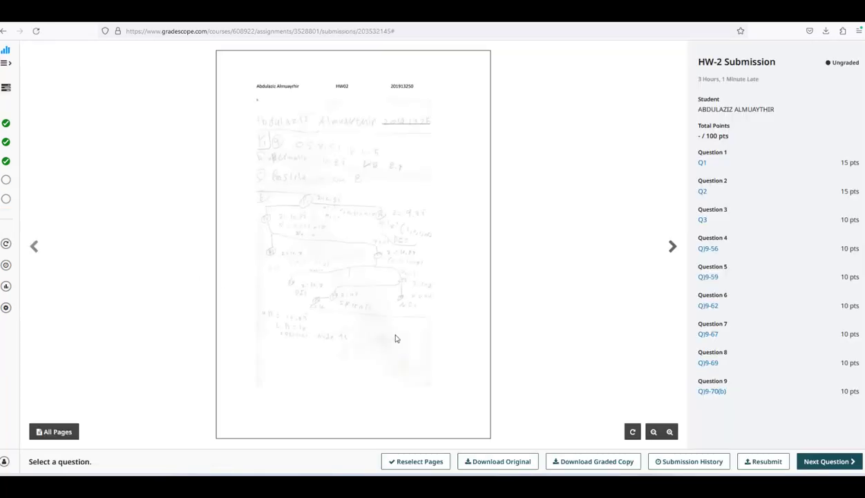
scroll(399, 279, up, 2)
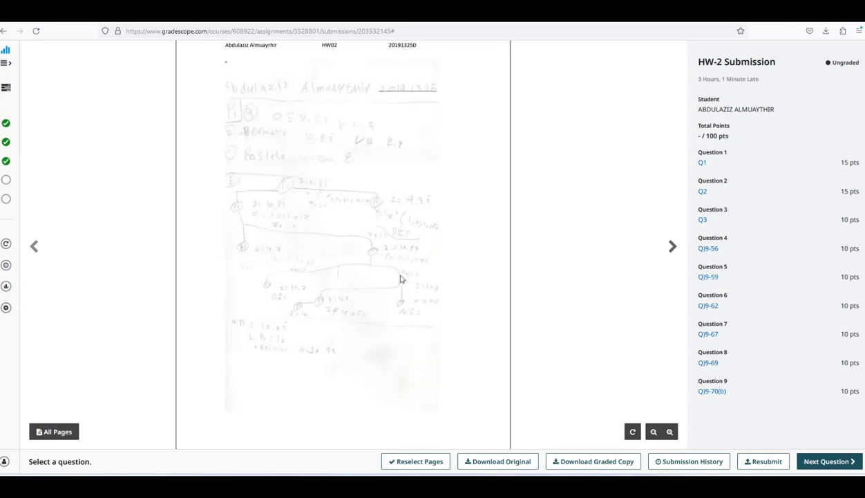
scroll(393, 266, up, 3)
scroll(387, 253, down, 3)
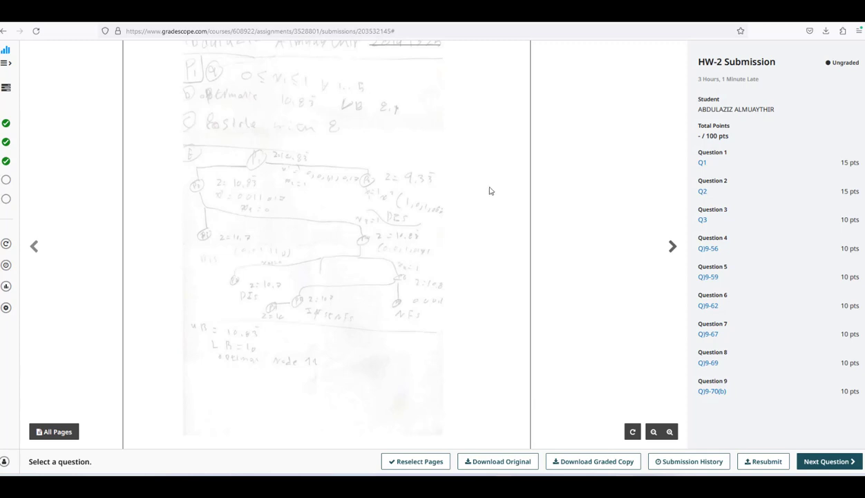
drag(489, 189, 537, 232)
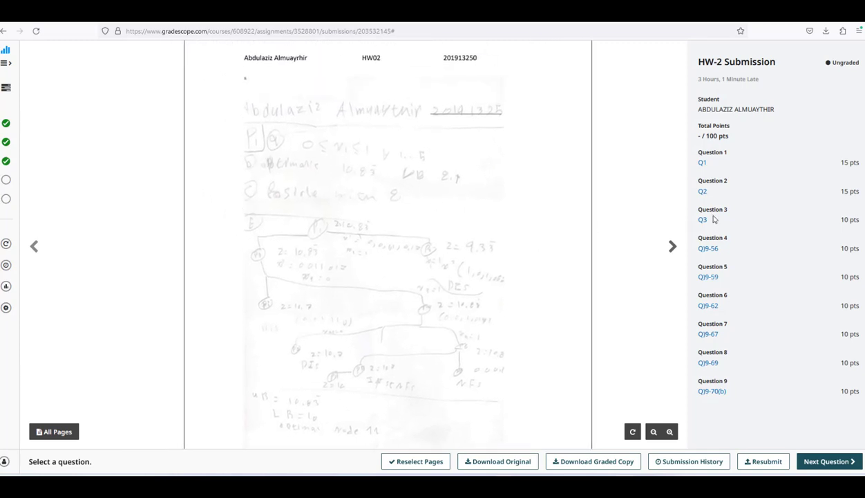
- Check the submission question by question from Q1 through Q)9-70(b), and go back to Q)9-67
click(702, 163)
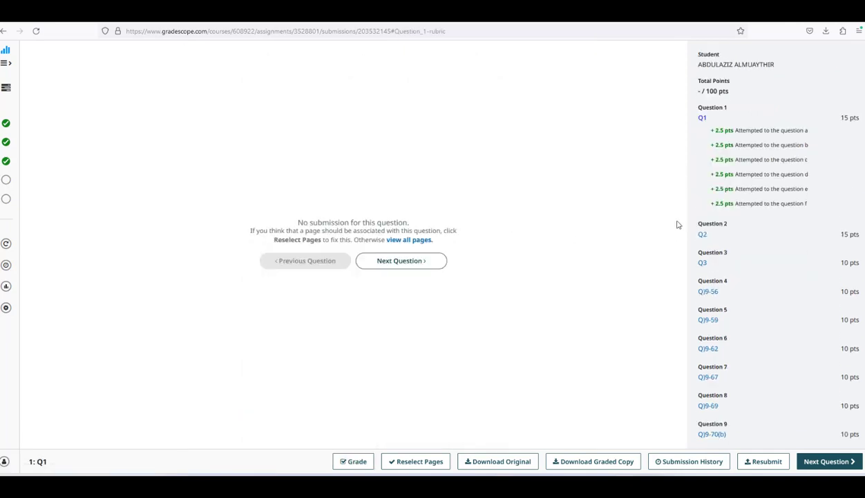
click(405, 268)
click(418, 272)
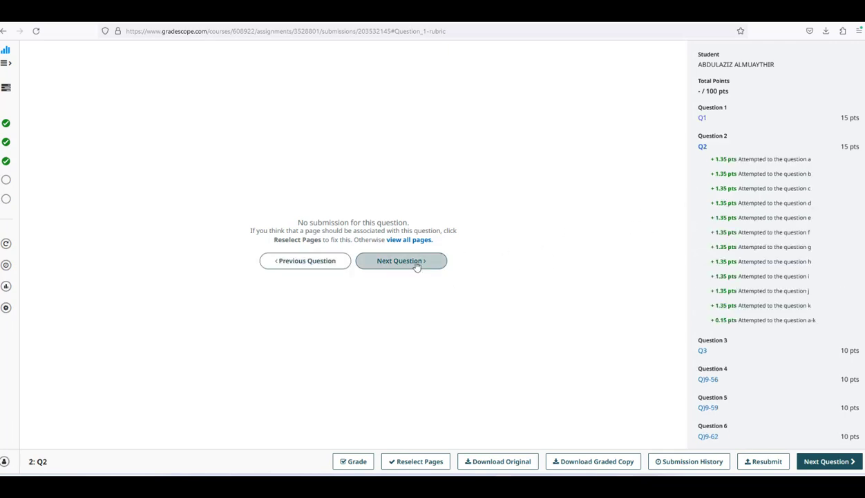
click(417, 266)
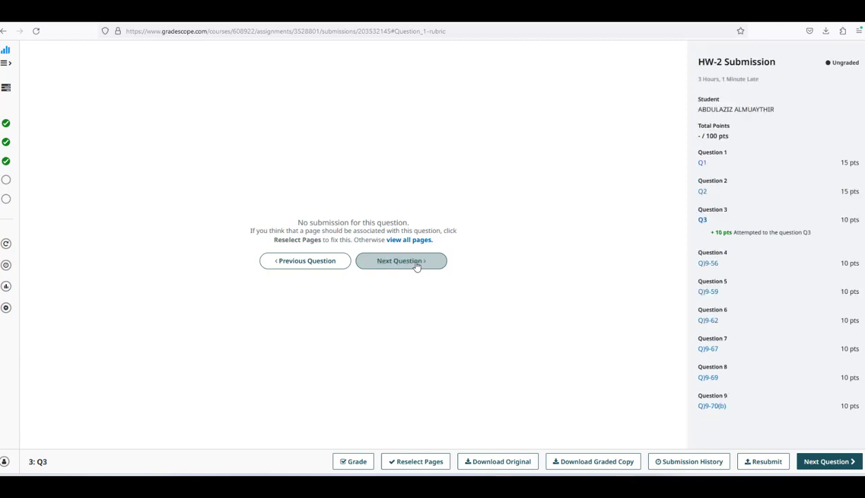
click(417, 266)
click(417, 266)
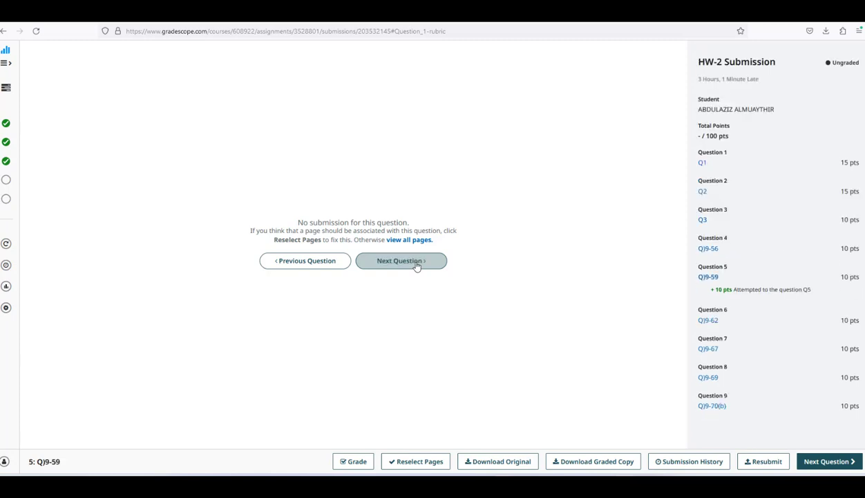
click(417, 266)
click(417, 266)
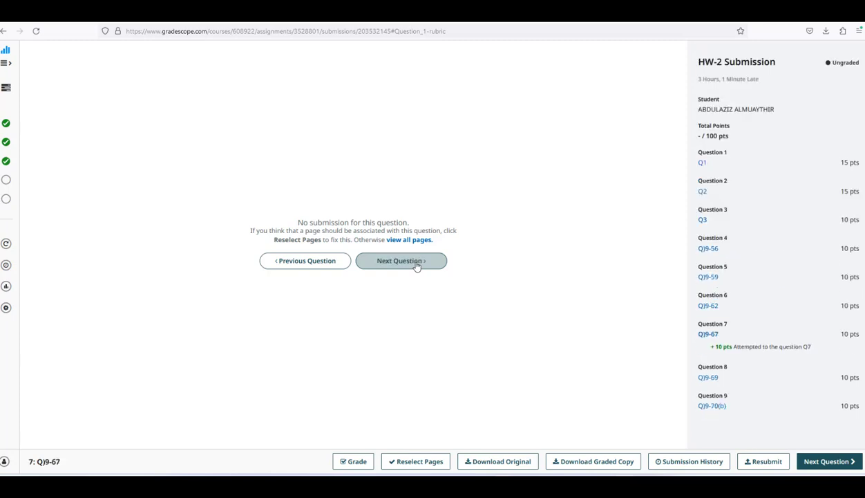
click(417, 266)
click(417, 266)
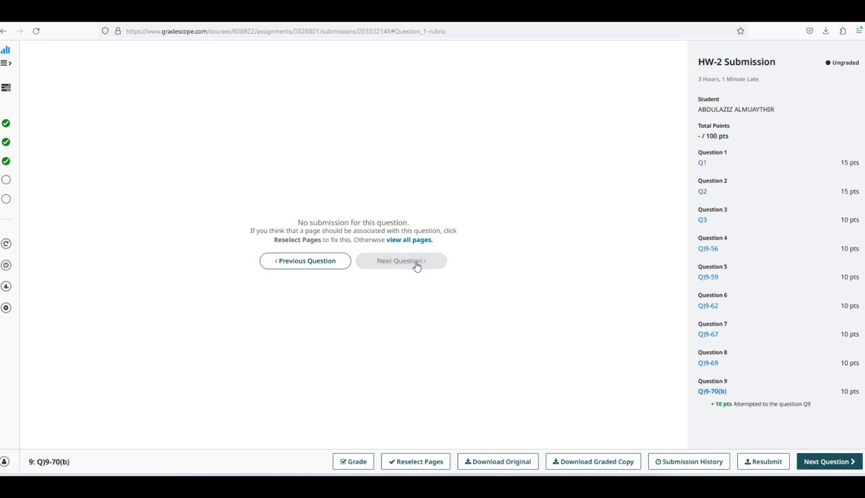
click(337, 262)
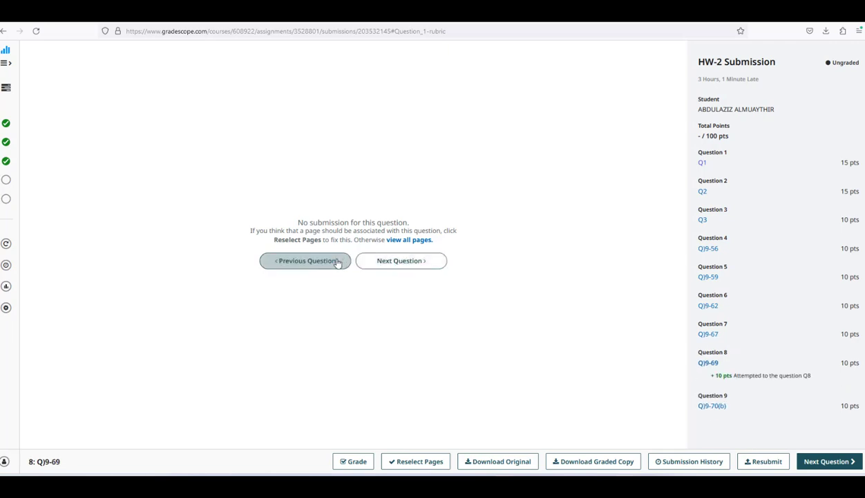
click(338, 262)
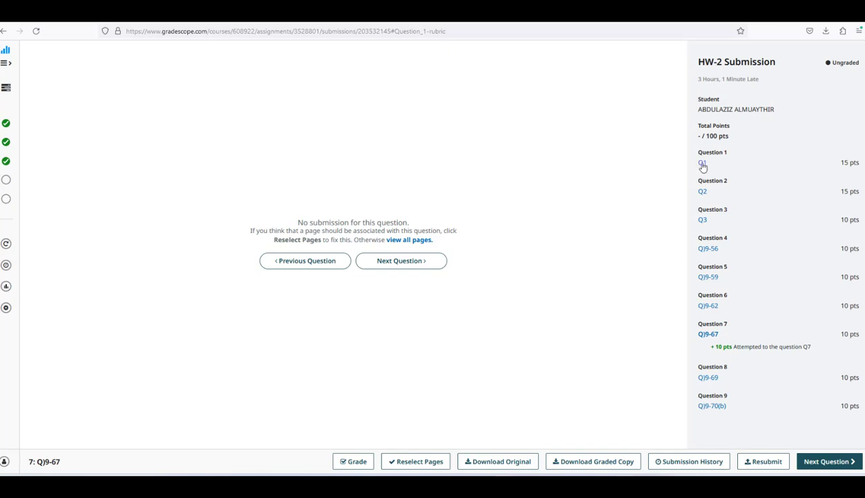
- Step back through the submission question by question from Q)9-67 to Q1, checking each for assigned pages
click(287, 269)
click(298, 269)
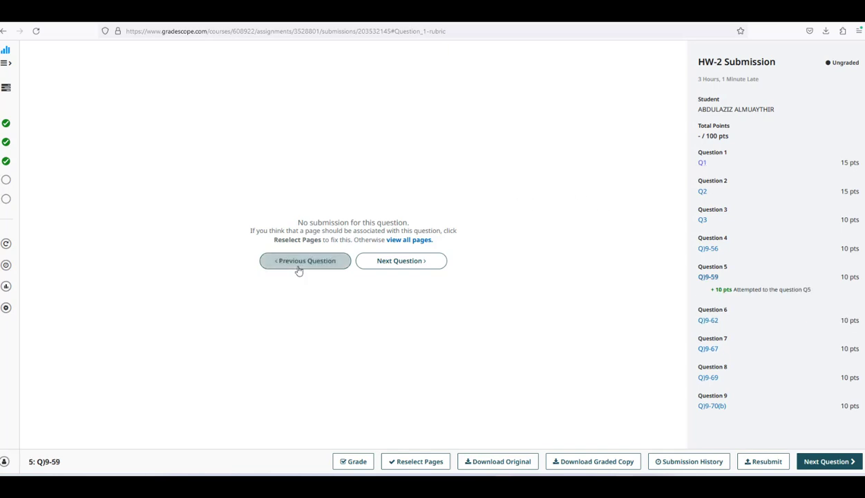
click(298, 270)
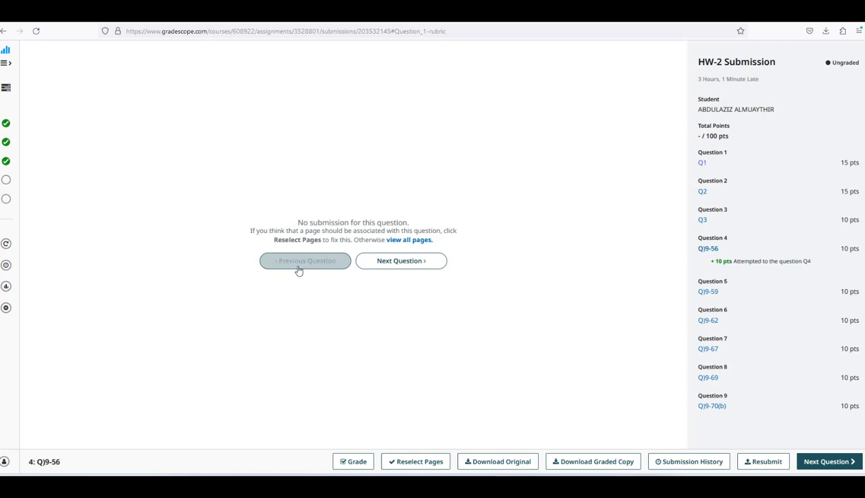
click(298, 269)
click(298, 269)
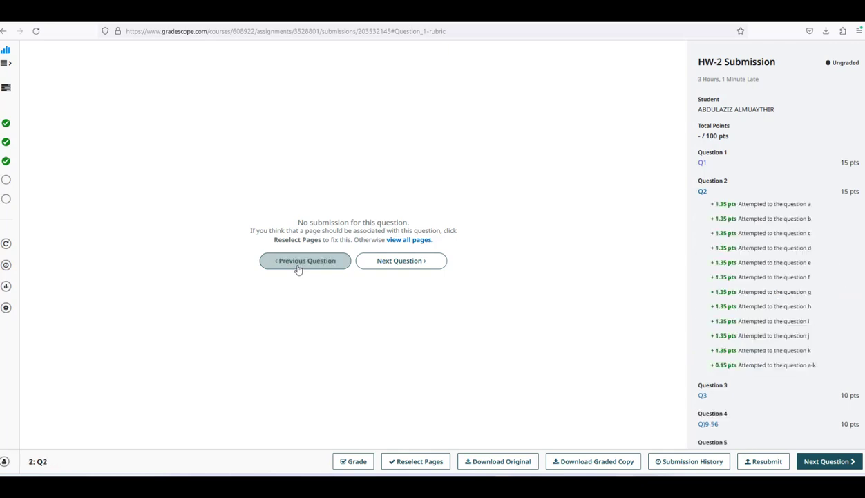
click(298, 269)
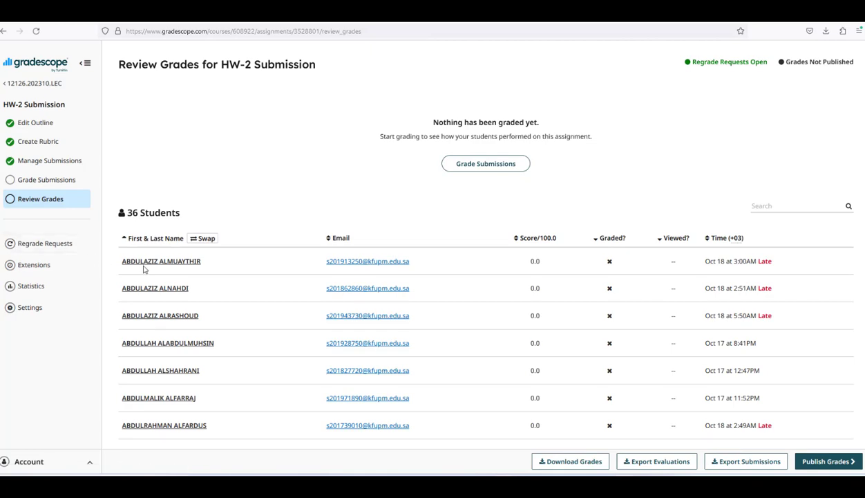
- Reopen the first listed student's submission from the grade review and examine the enlarged first page's Problem 1 answers and branching tree
click(146, 261)
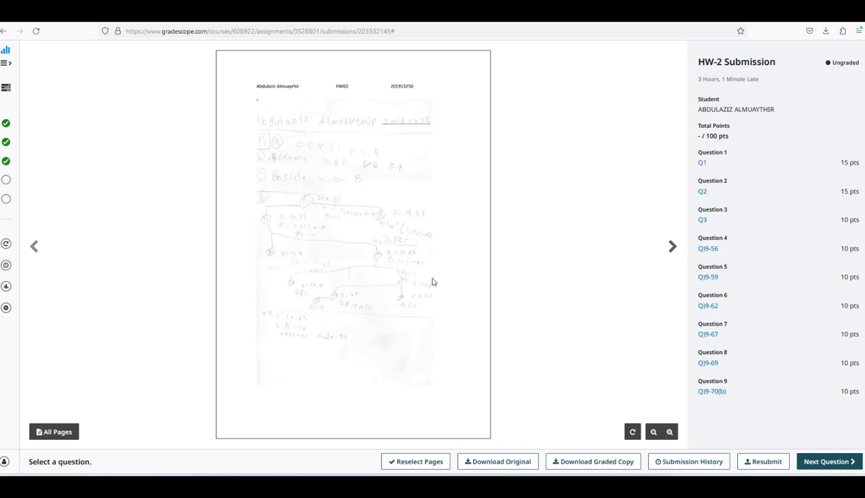
scroll(431, 281, up, 2)
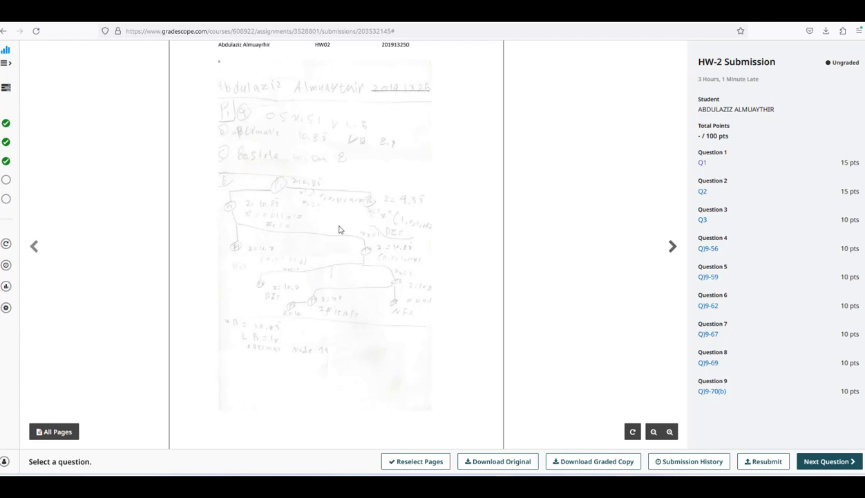
scroll(341, 230, up, 5)
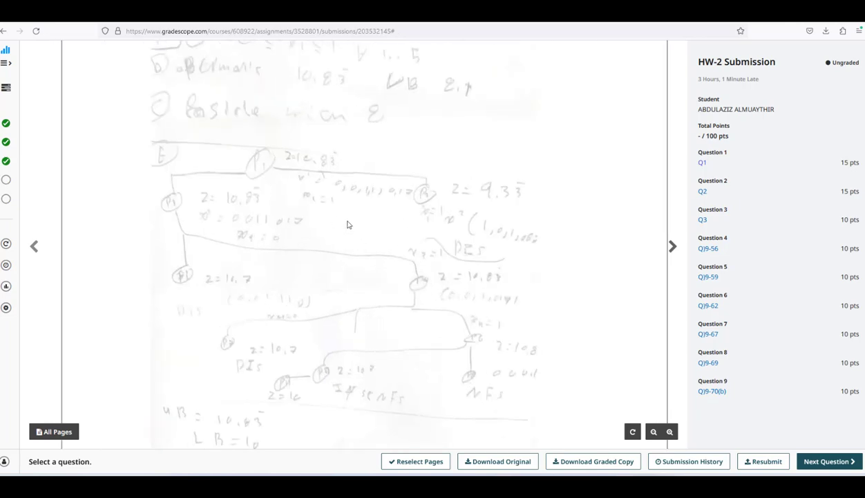
scroll(353, 226, up, 3)
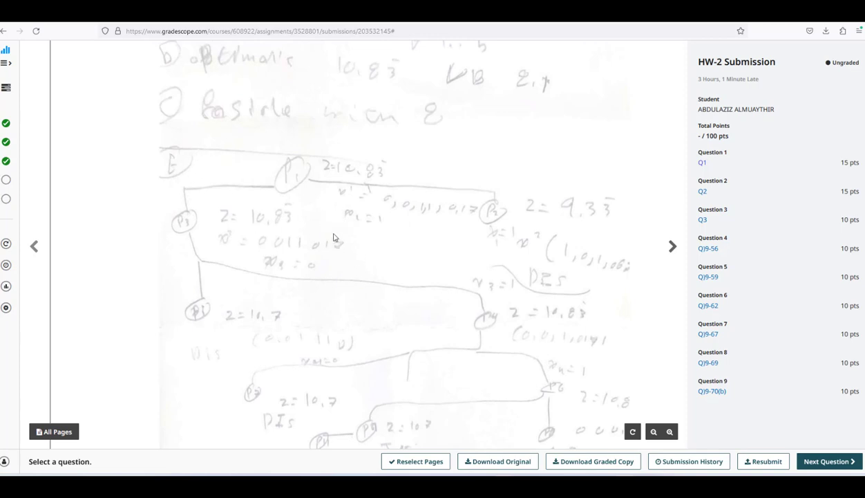
scroll(334, 240, down, 2)
scroll(325, 150, down, 3)
scroll(331, 159, down, 1)
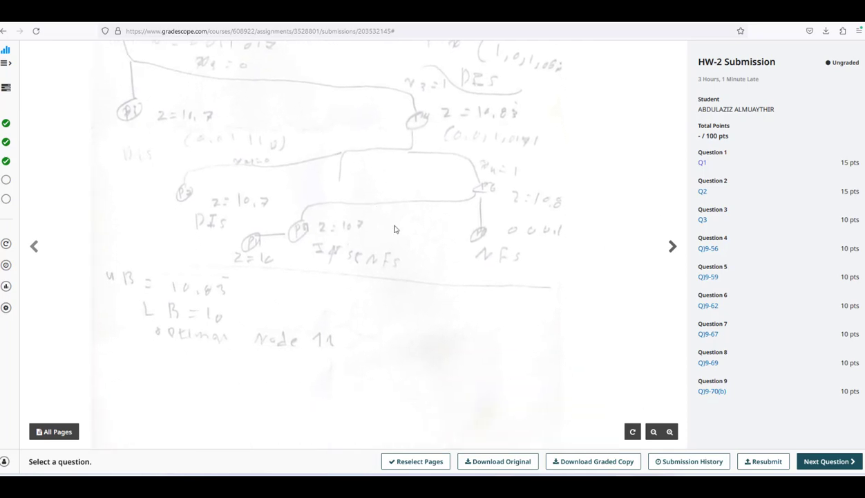
scroll(392, 237, down, 3)
scroll(384, 256, up, 5)
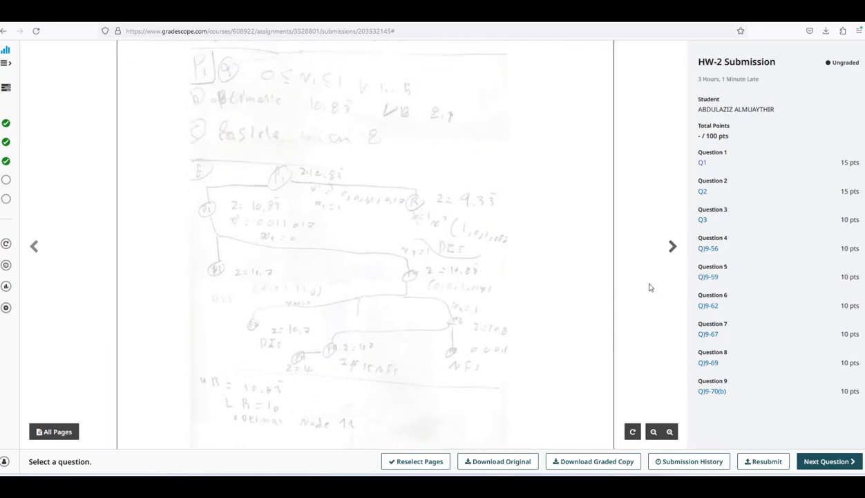
- Examine the submission's second page enlarged, covering both handwritten branching trees and the bounds written below them
click(673, 247)
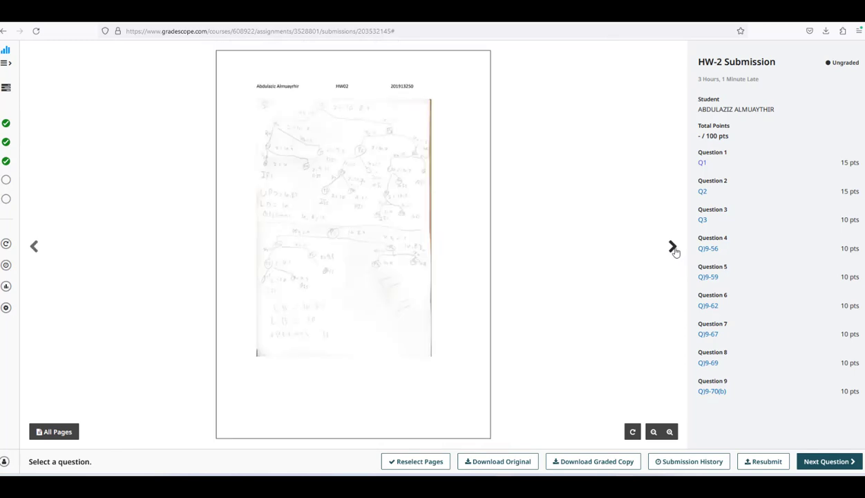
scroll(390, 270, up, 5)
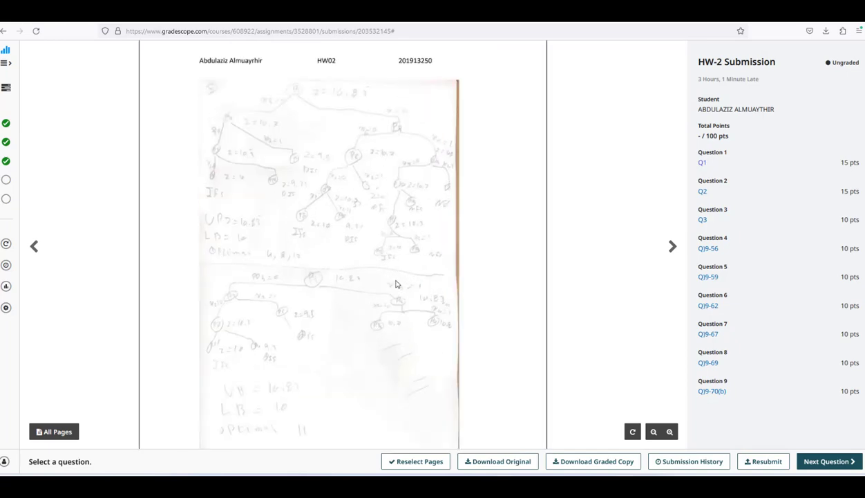
drag(374, 260, 435, 305)
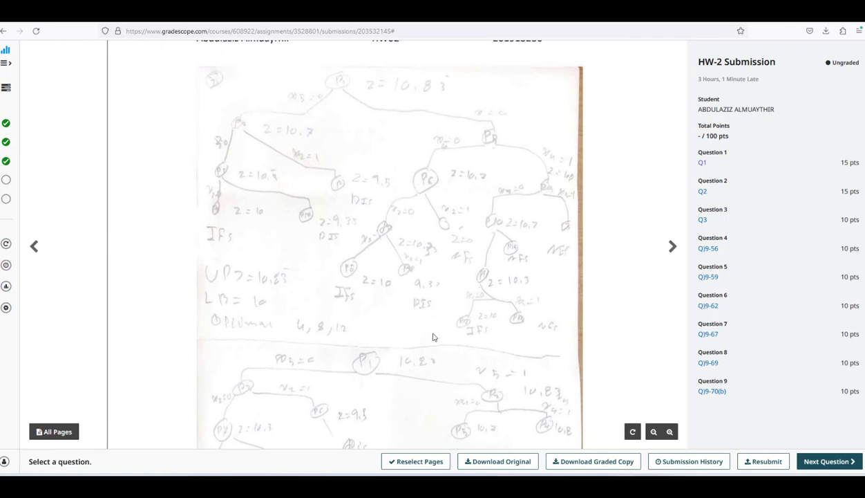
scroll(433, 339, down, 3)
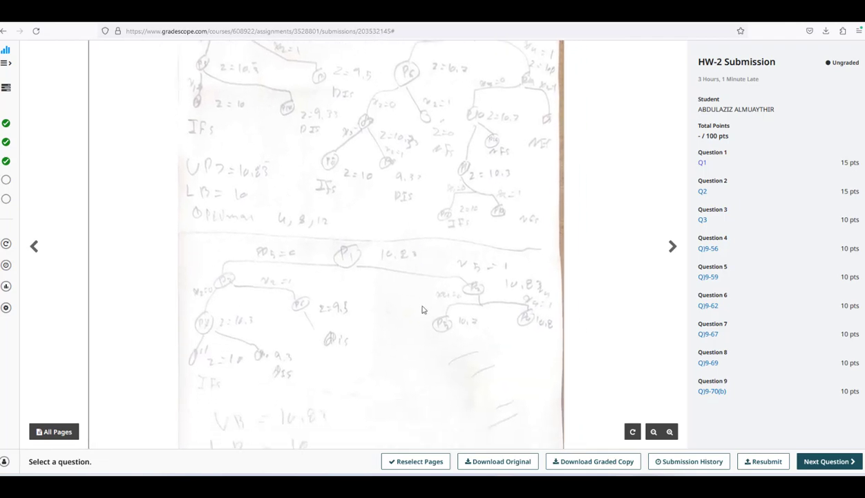
scroll(423, 310, down, 2)
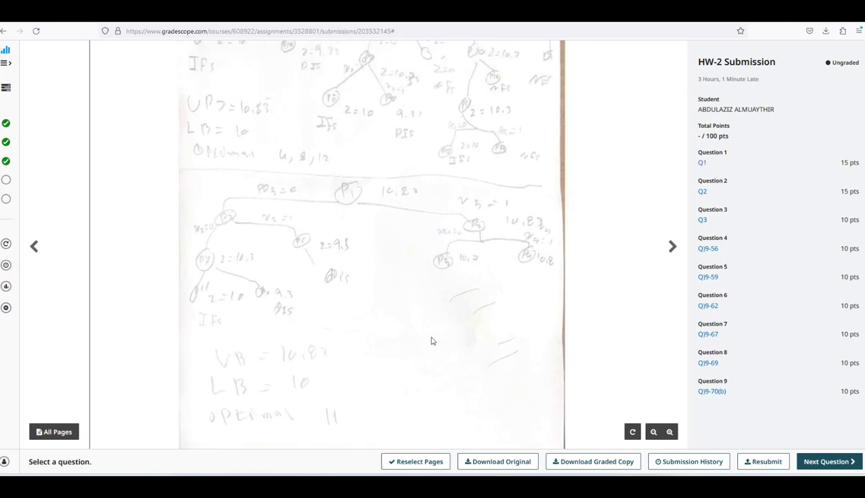
scroll(430, 367, up, 1)
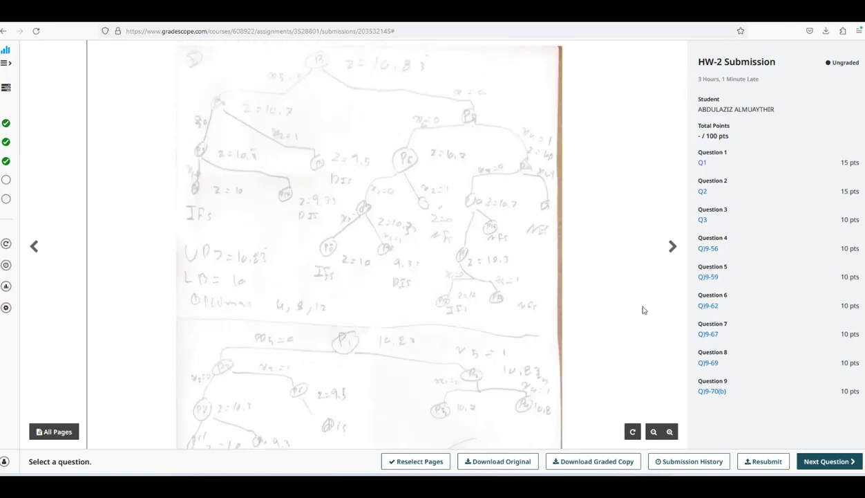
- Open the submission's third page and read its enlarged handwritten Problem 2 answers down to the end of the page
click(671, 246)
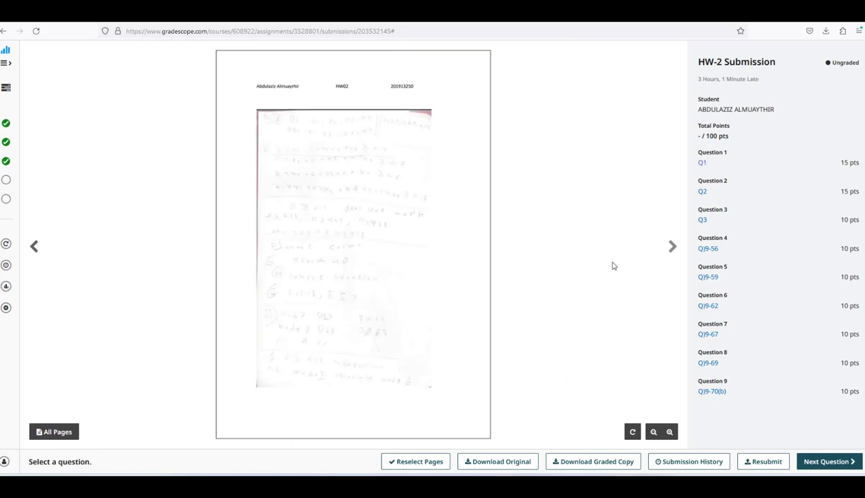
scroll(364, 286, up, 3)
drag(365, 287, 429, 342)
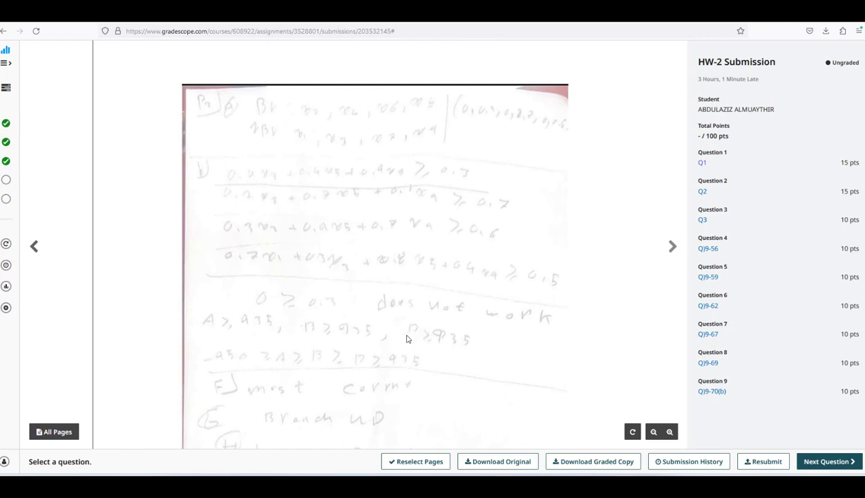
drag(400, 349, 399, 338)
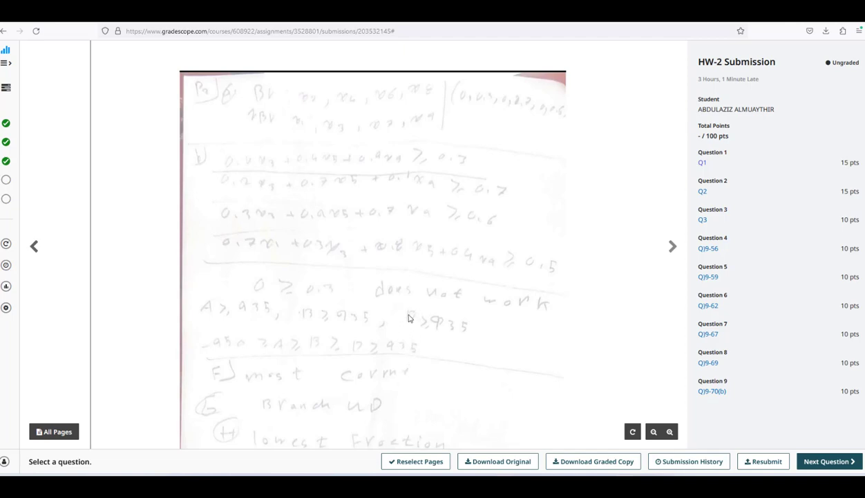
scroll(366, 314, down, 2)
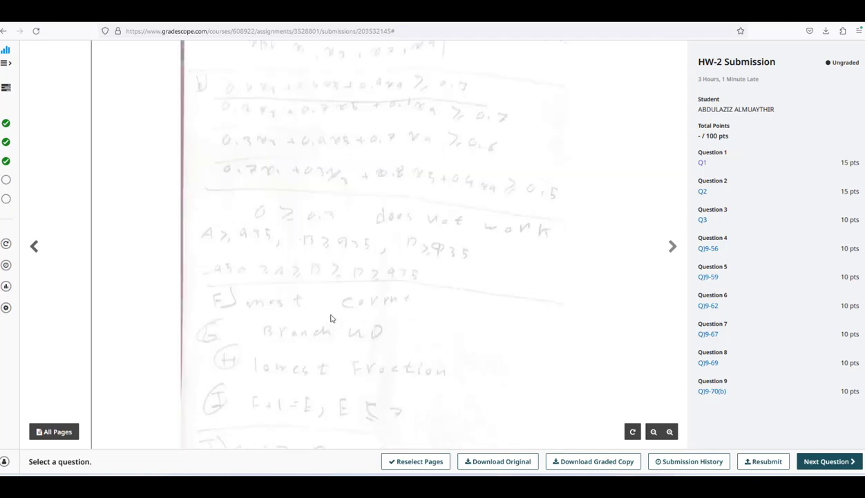
scroll(317, 296, down, 1)
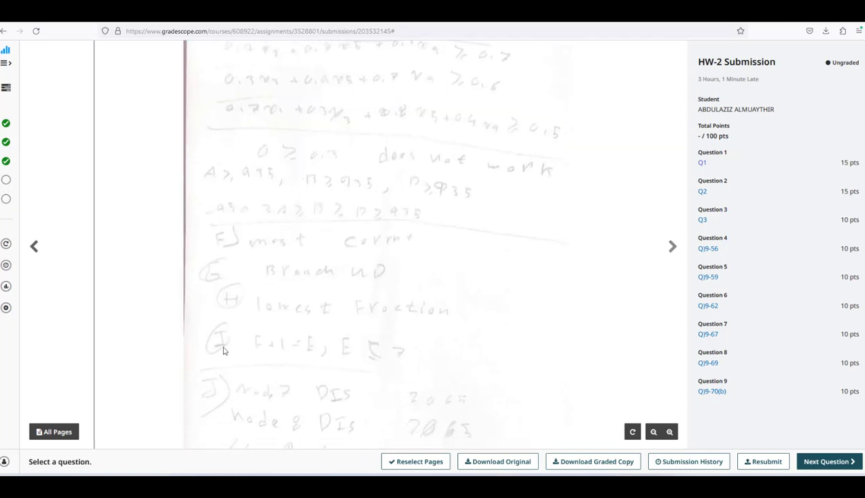
scroll(334, 376, down, 3)
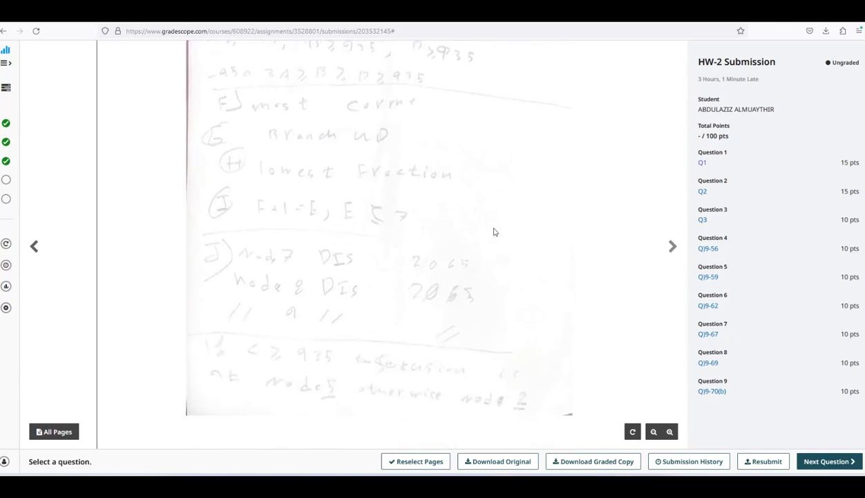
- Go back over the constraints and lettered answers in the upper part of the third page
scroll(494, 232, up, 3)
scroll(511, 341, up, 4)
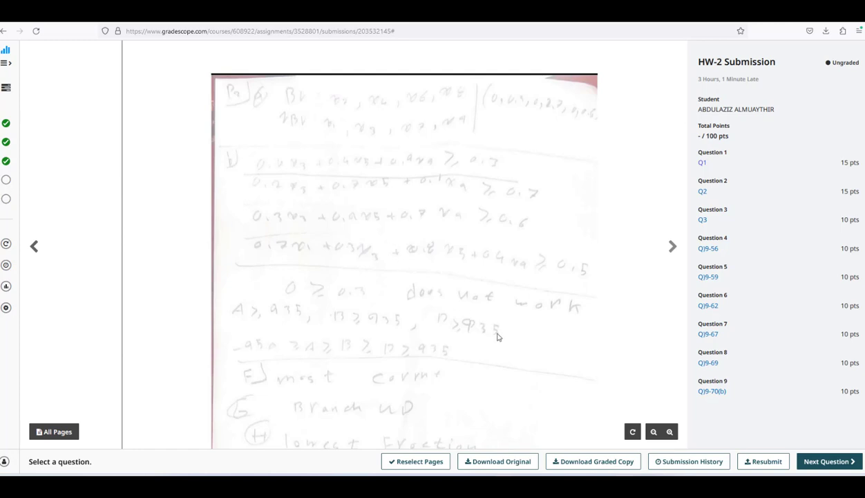
drag(498, 334, 481, 285)
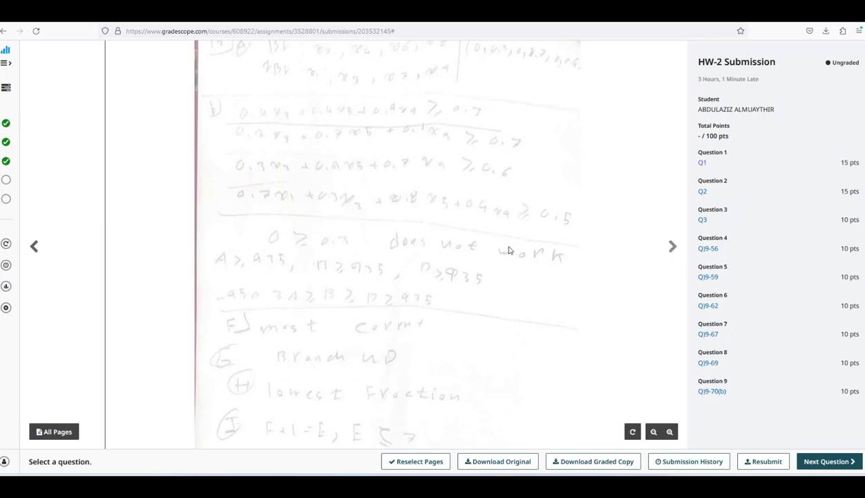
scroll(509, 251, up, 3)
drag(484, 336, 485, 250)
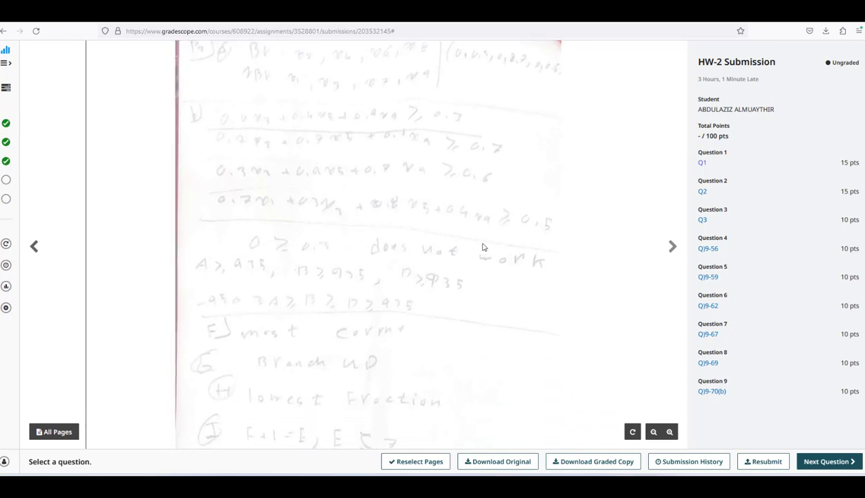
- Return to the grade review, open the second listed student's submission, and check its cover sheet and the Problem #1 statement page
click(7, 199)
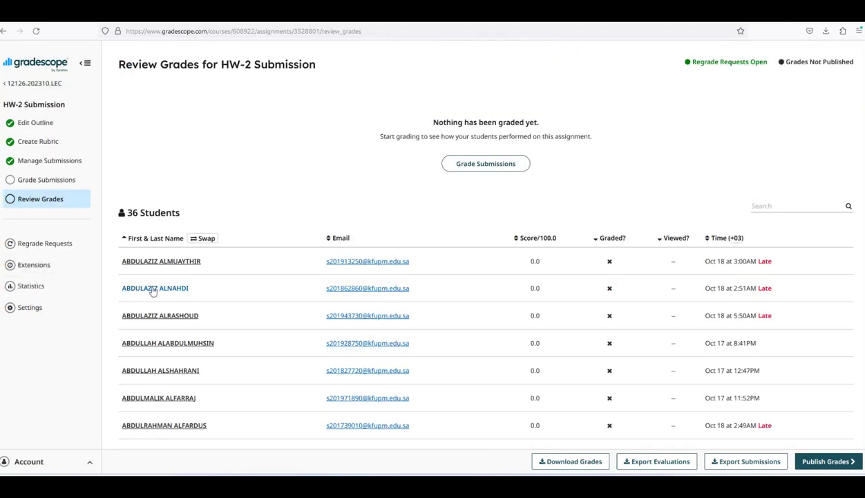
click(153, 289)
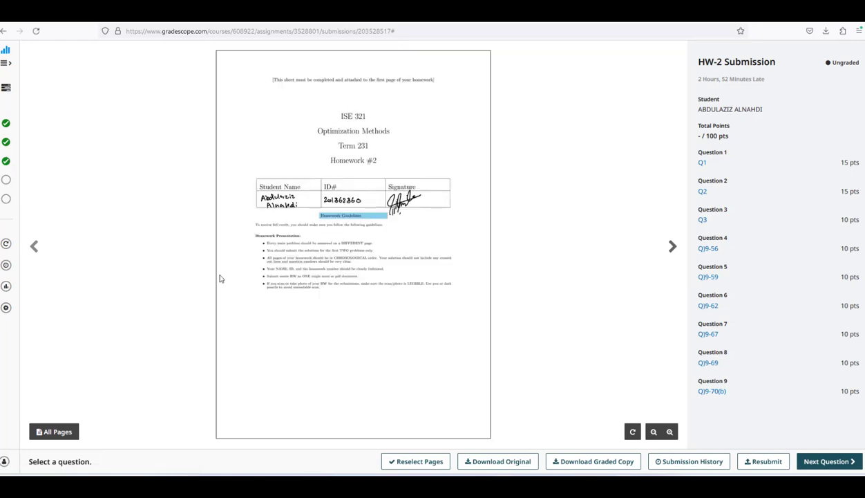
click(673, 247)
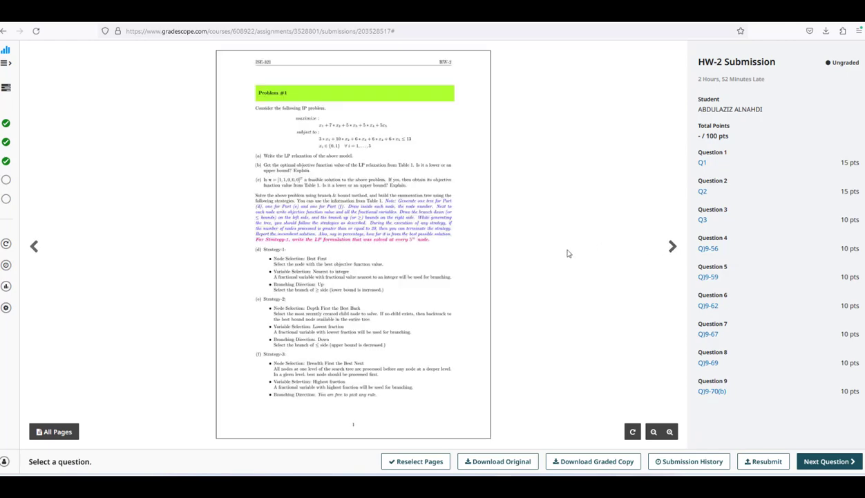
scroll(563, 254, up, 2)
drag(301, 291, 366, 293)
- Examine the third page of the second student's submission enlarged, from the LP relaxation to the part (d) explanation
click(673, 249)
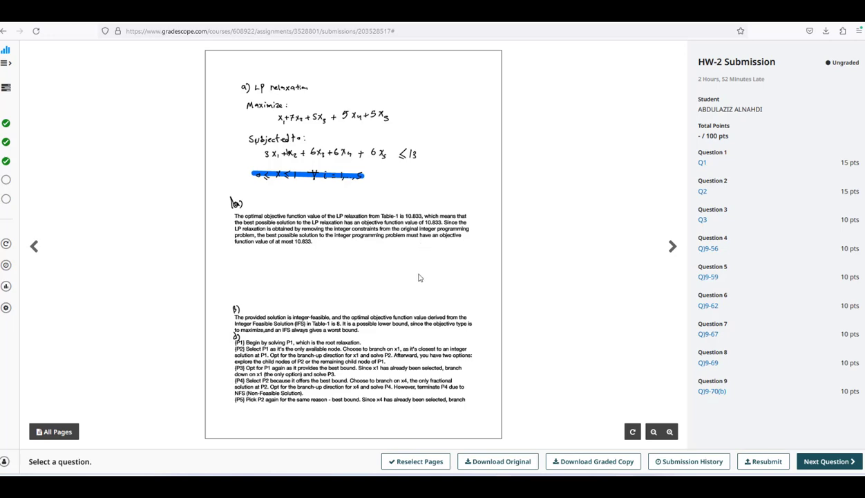
scroll(418, 277, up, 5)
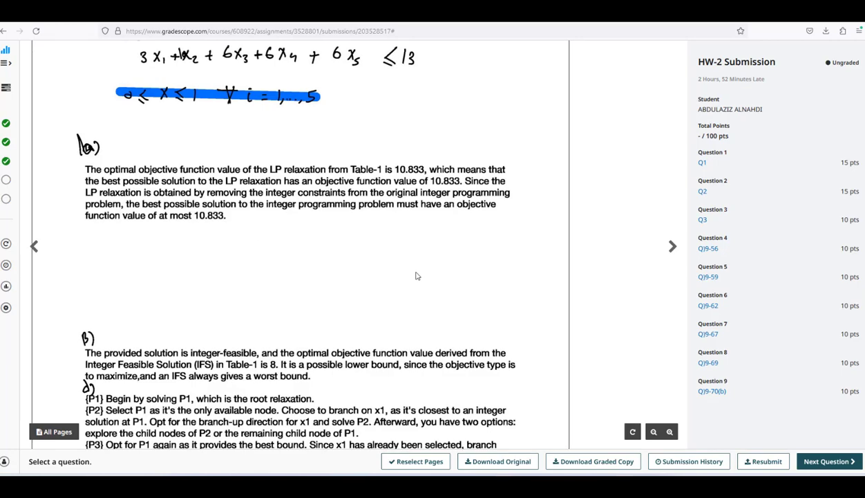
drag(441, 267, 482, 277)
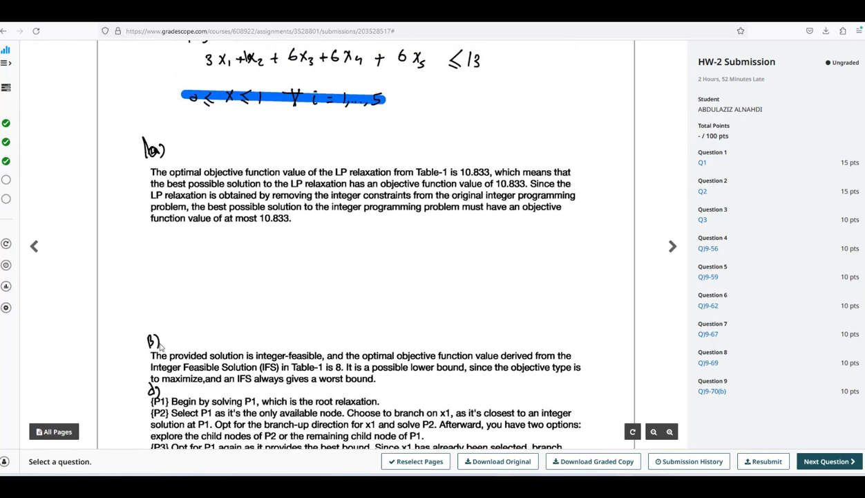
drag(252, 341, 231, 269)
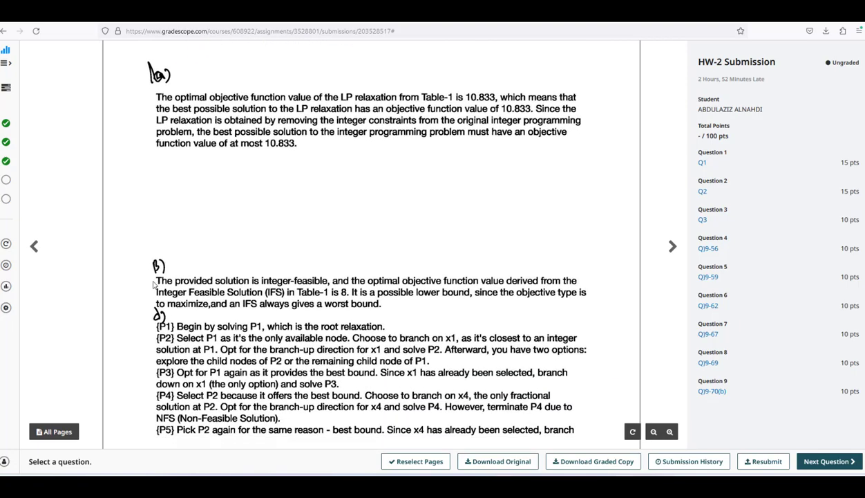
- Read the fourth page of the second student's submission enlarged, covering both enumeration trees and their branching explanations
click(672, 248)
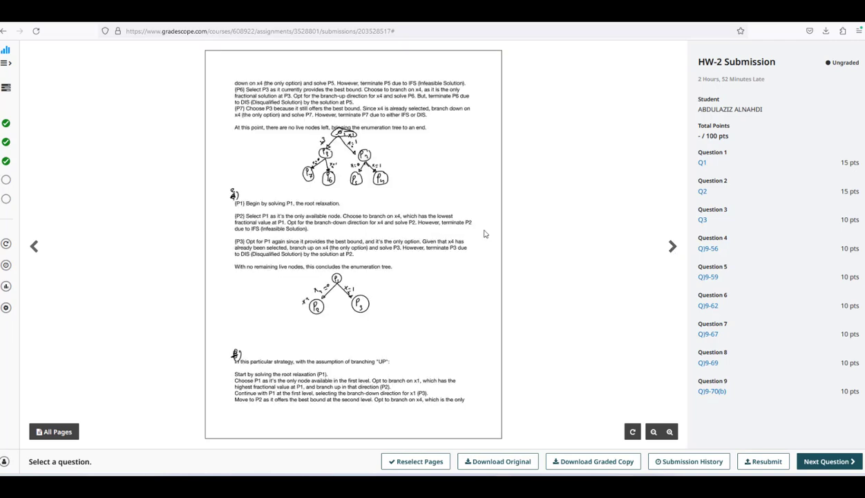
scroll(418, 242, up, 3)
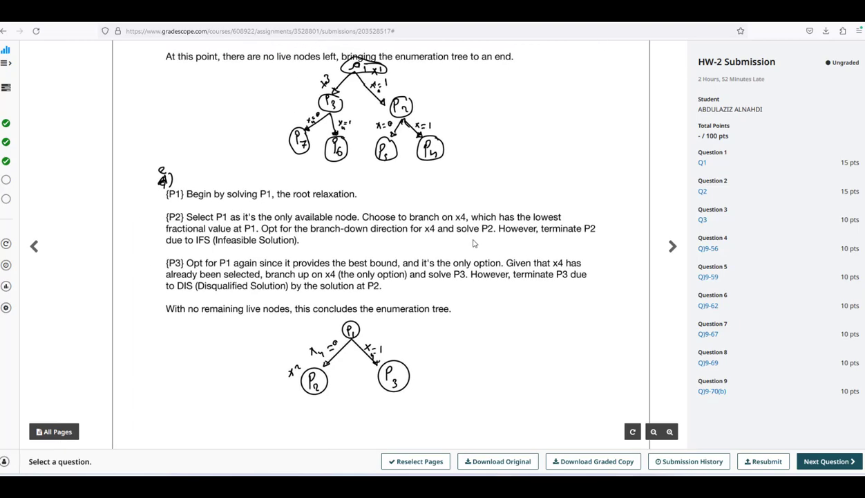
scroll(463, 238, up, 3)
scroll(476, 369, down, 5)
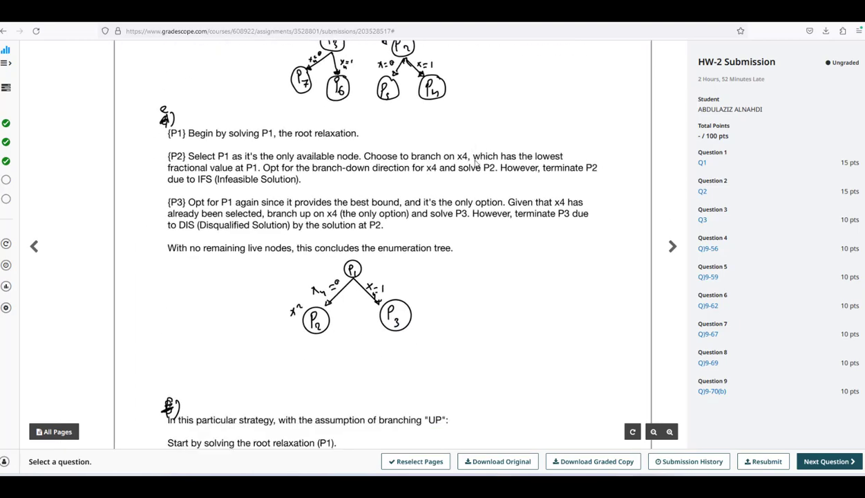
scroll(442, 228, down, 1)
scroll(423, 216, right, 2)
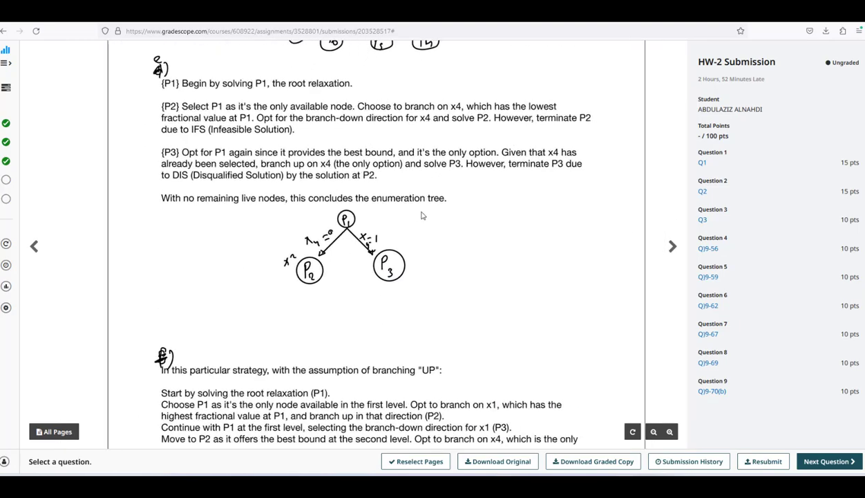
- Check the last Problem 1 answer page, and leaf through the Table 1 pages up to the Problem #2 statement
click(671, 247)
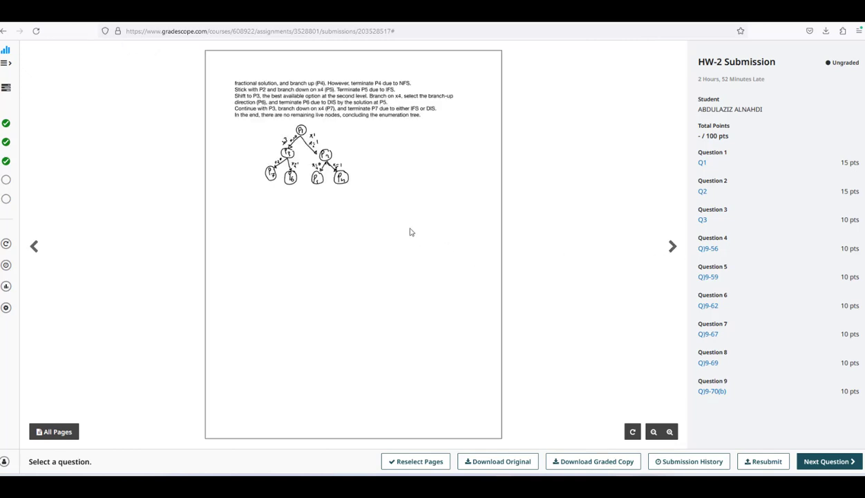
scroll(418, 244, up, 2)
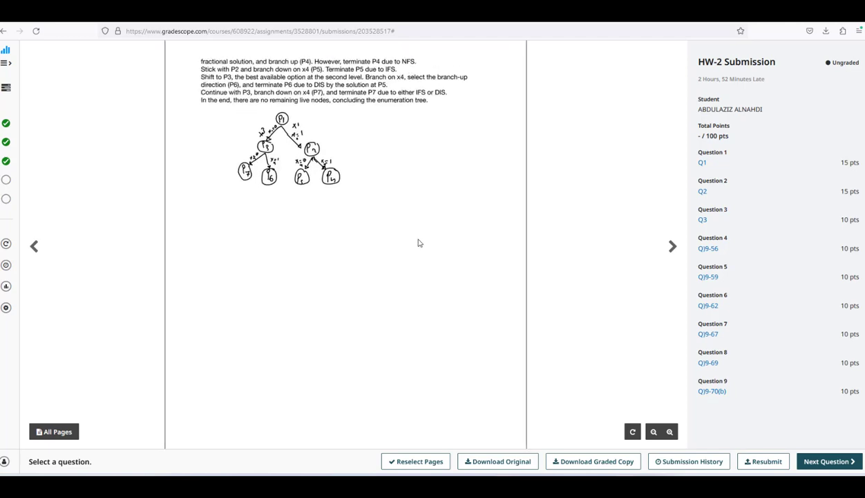
click(672, 247)
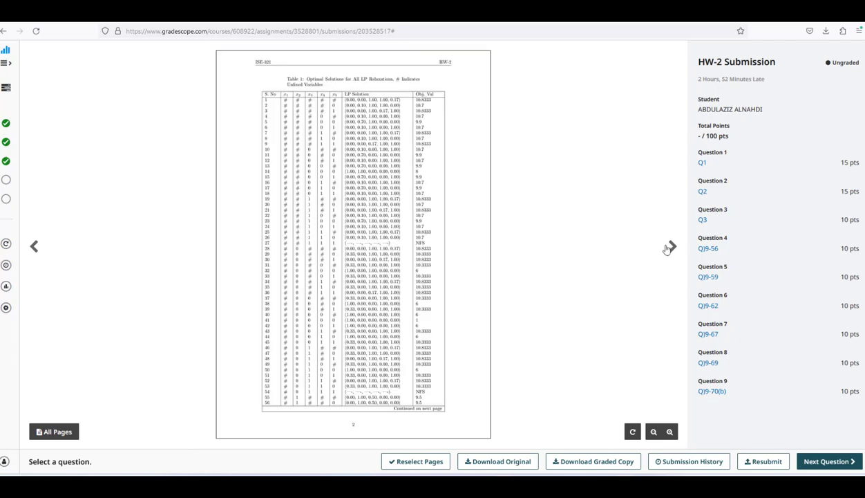
click(671, 246)
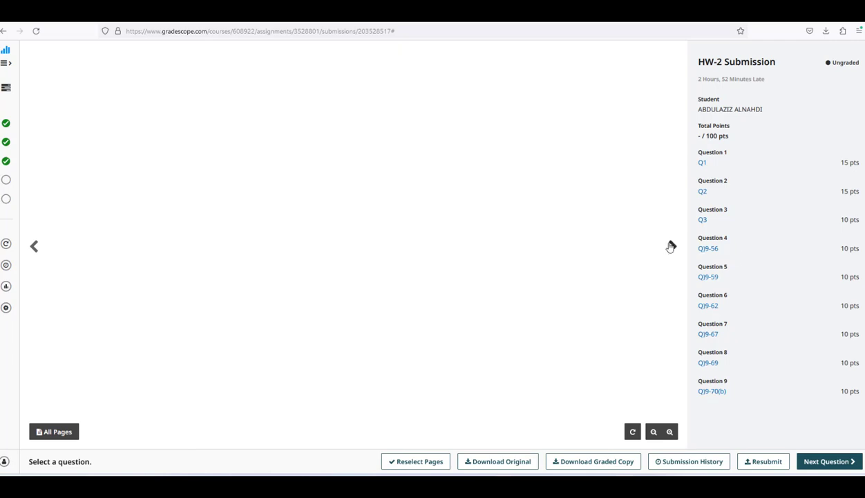
click(671, 246)
click(672, 247)
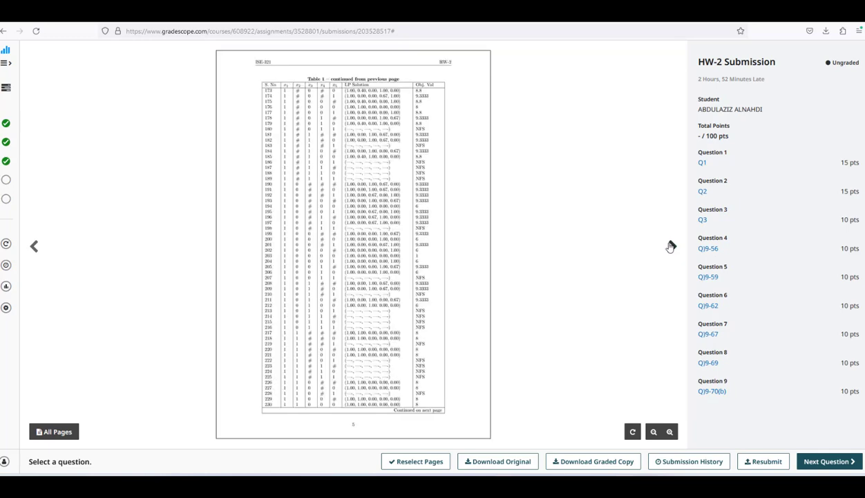
click(672, 246)
click(672, 247)
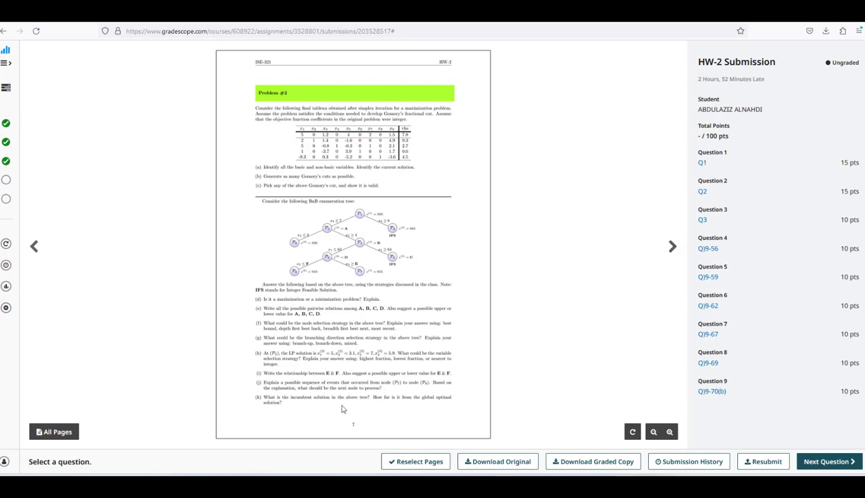
- Check the handwritten branch-and-bound tree, and read the following page's tableau solution and cut equations enlarged
click(672, 248)
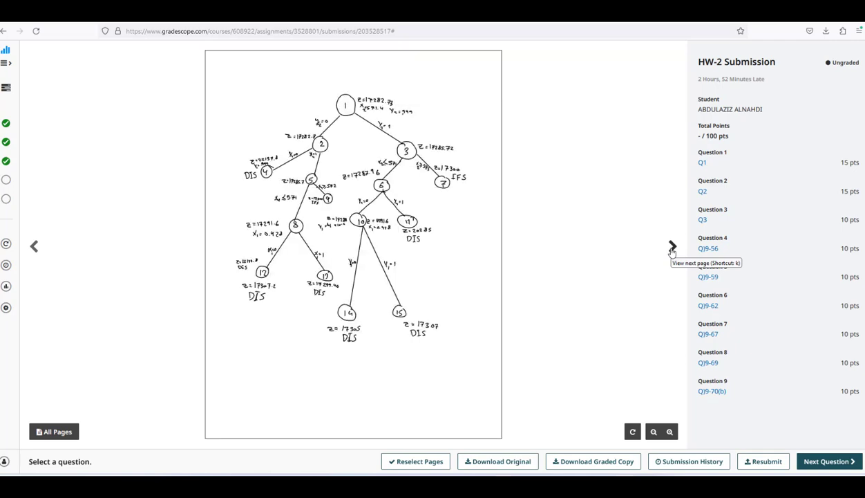
click(672, 249)
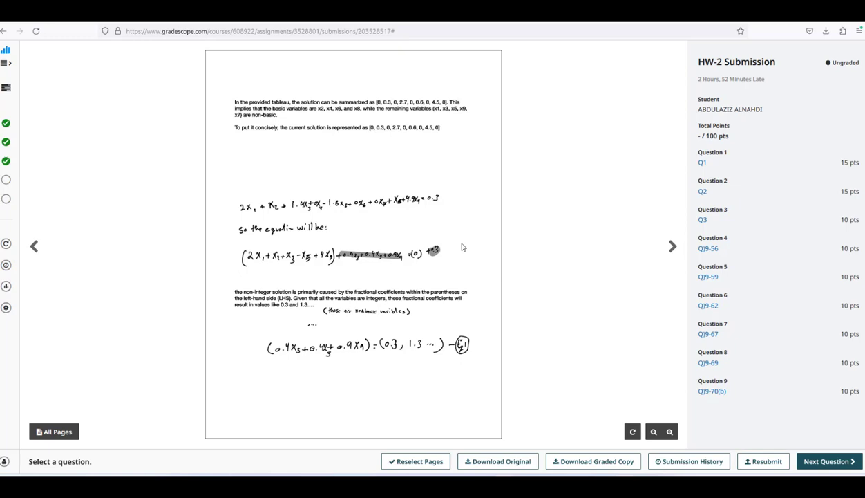
scroll(461, 248, up, 3)
drag(487, 254, 508, 234)
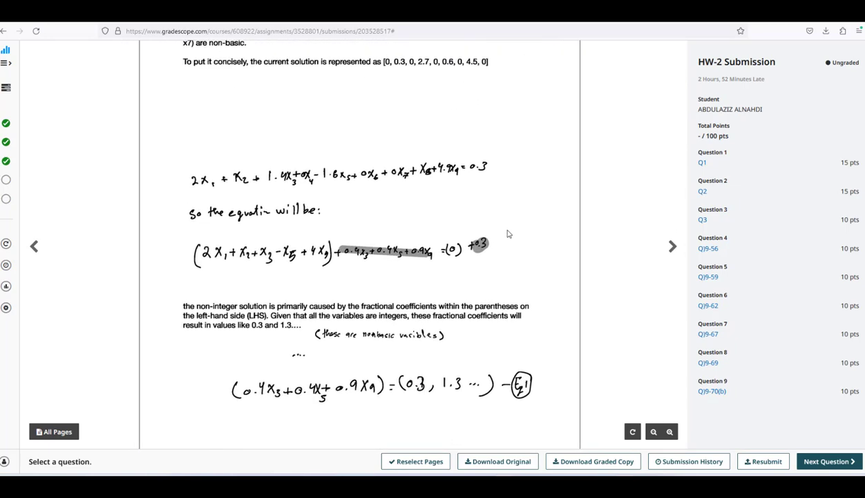
- Examine the page with the complete set of Gomory cuts enlarged, including the checks of Conditions A and B
click(673, 247)
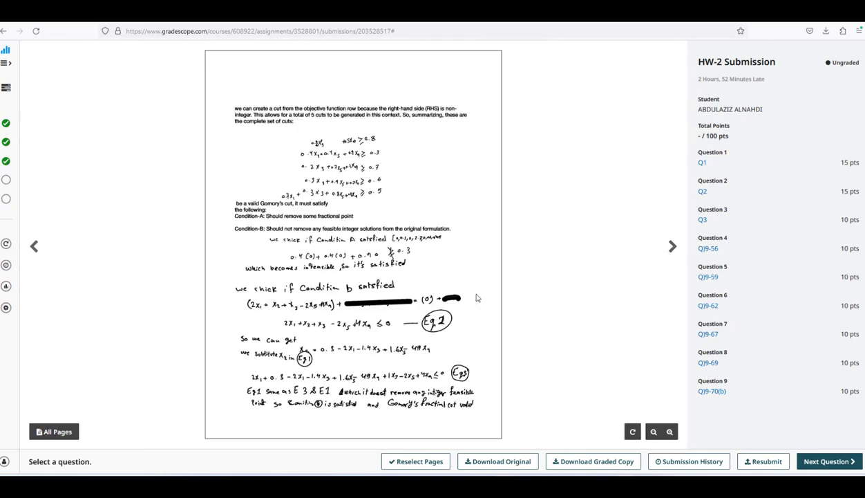
scroll(476, 298, up, 3)
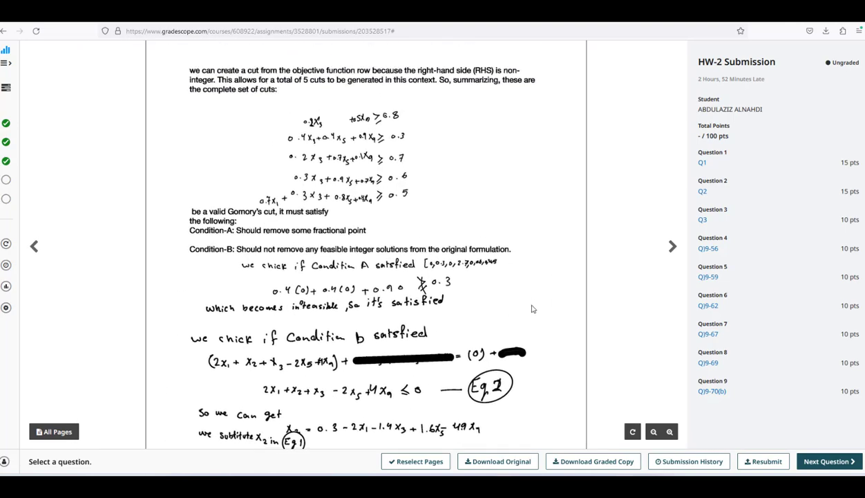
drag(531, 305, 517, 335)
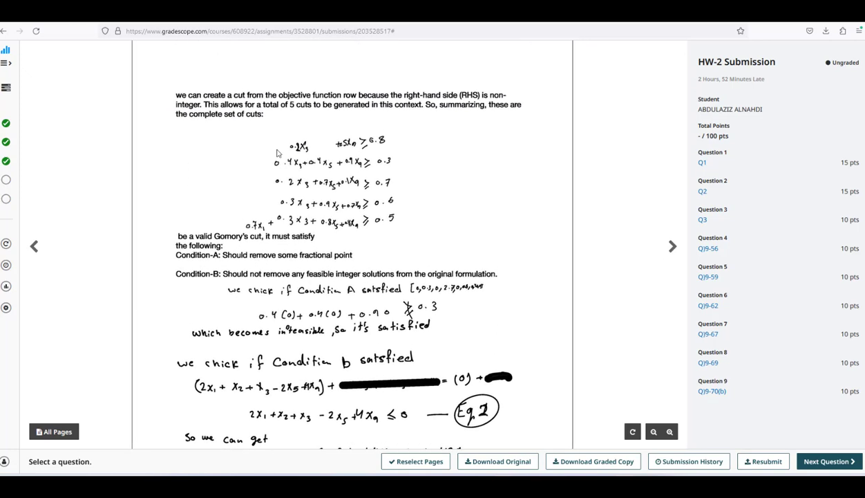
- Read the Problem #2 answers from part (d) to part (k) on the submission's last pages, and go back to part (d)
click(672, 246)
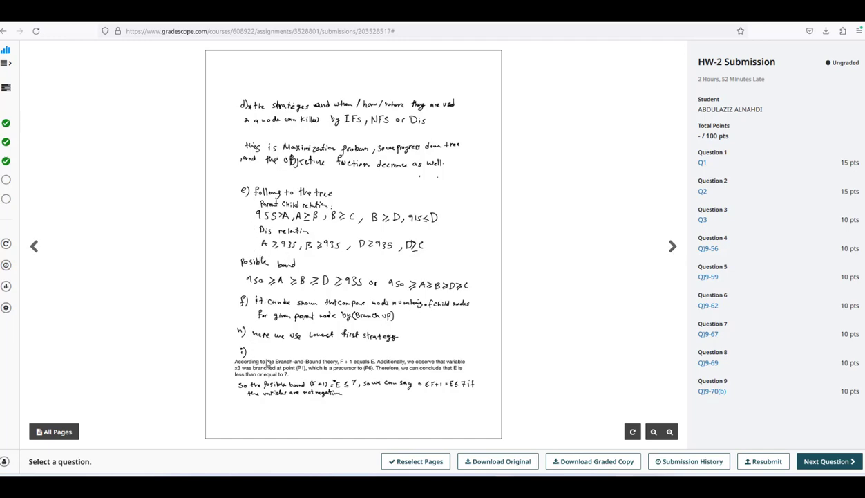
click(673, 247)
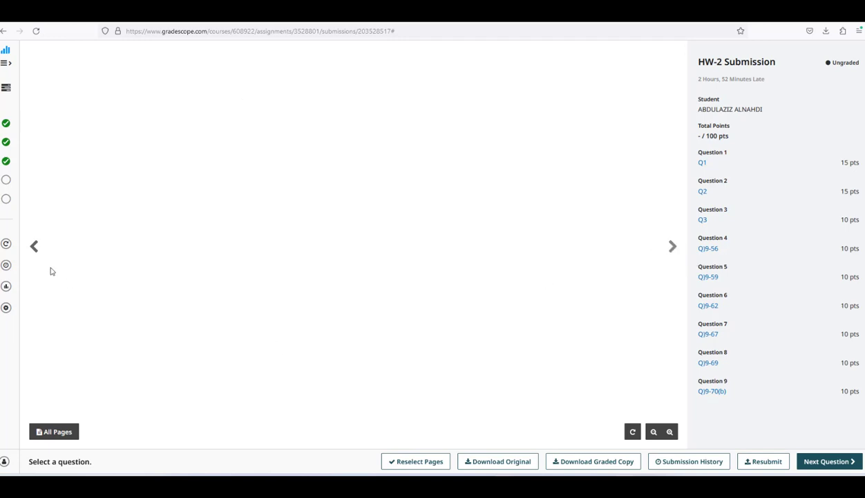
click(37, 249)
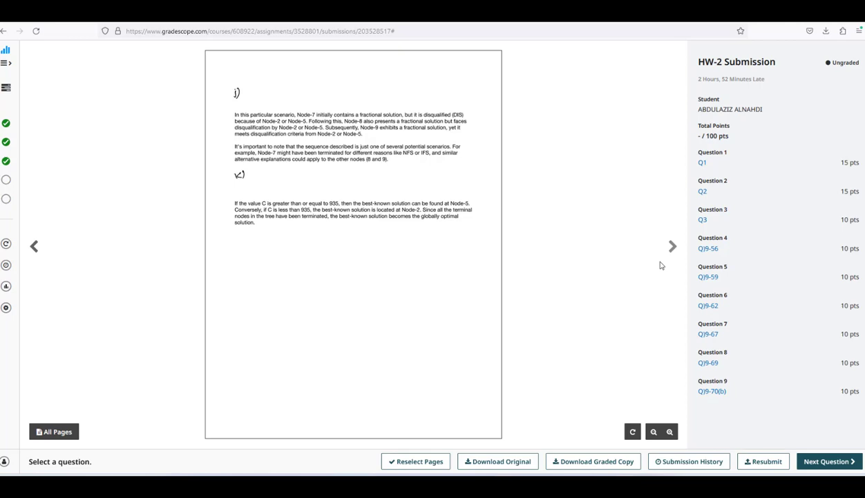
click(33, 247)
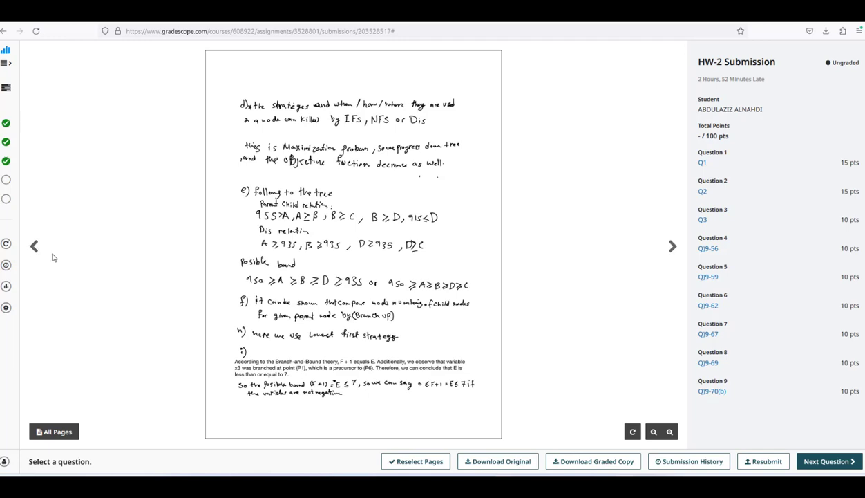
- Return to the HW-2 grade review and open the third listed student's submission to read its Problem 1 answers
click(6, 200)
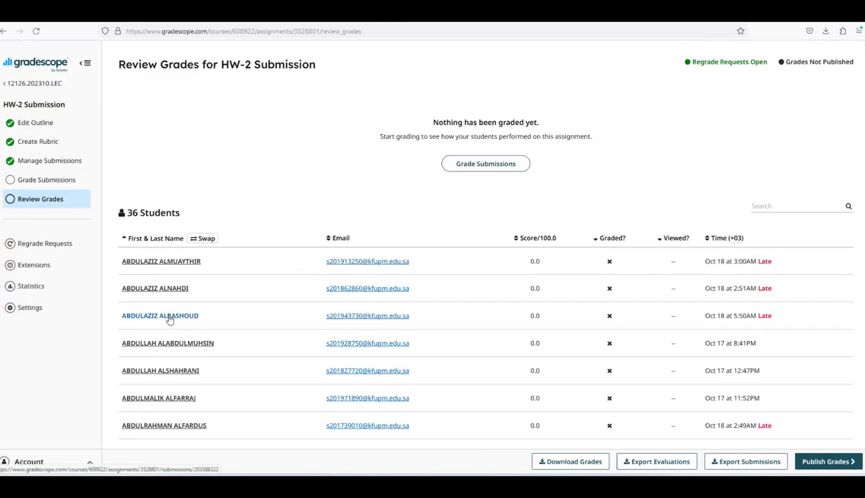
click(170, 317)
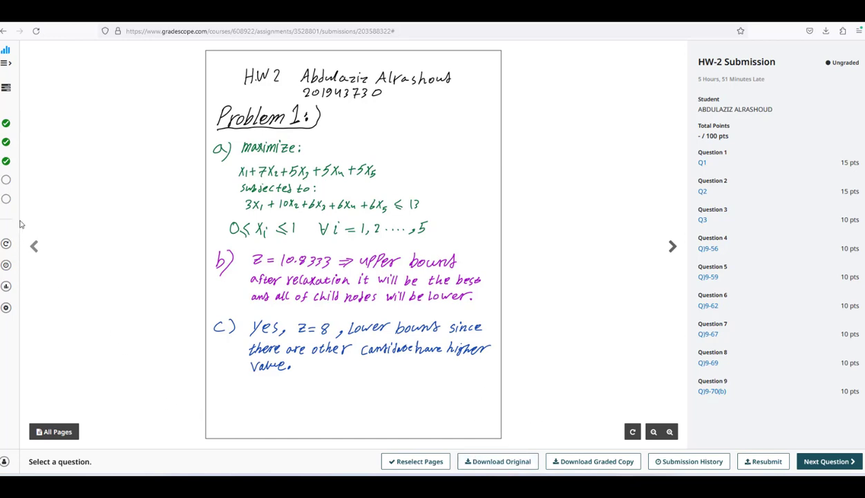
- Leave the HW-2 submission for the course overview, and open HW-1 Submission in the Fall 2023 course 12126.202310.LEC
click(5, 64)
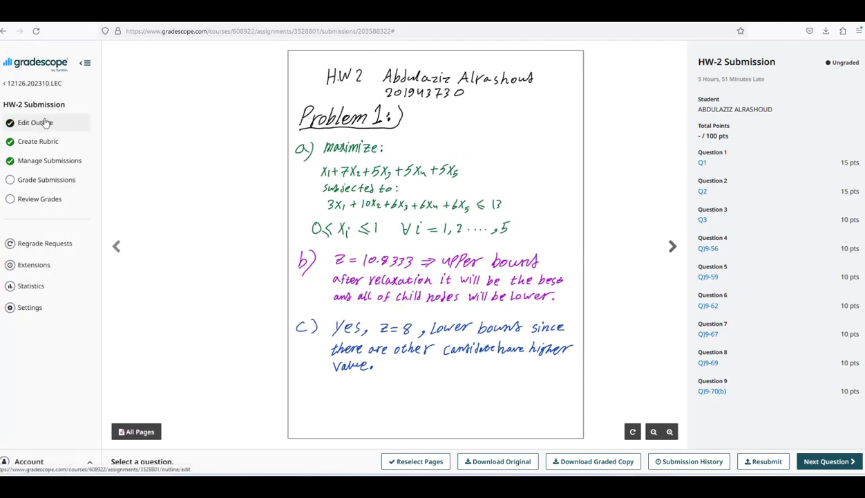
click(85, 63)
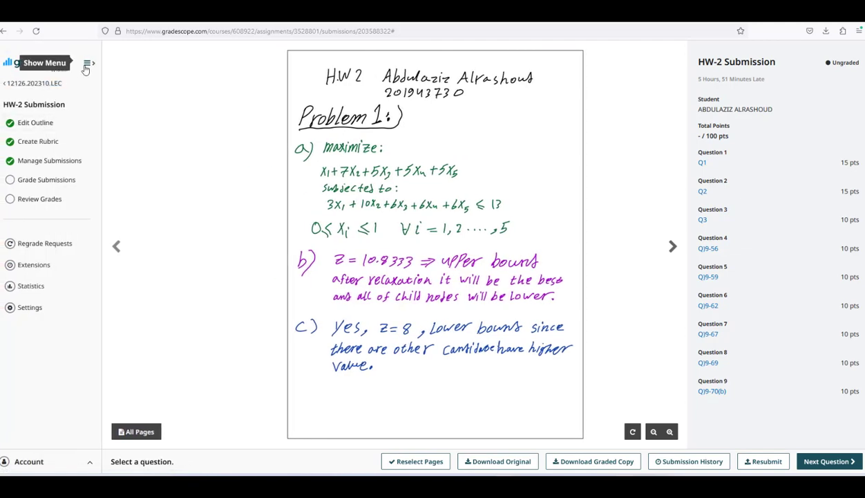
click(5, 51)
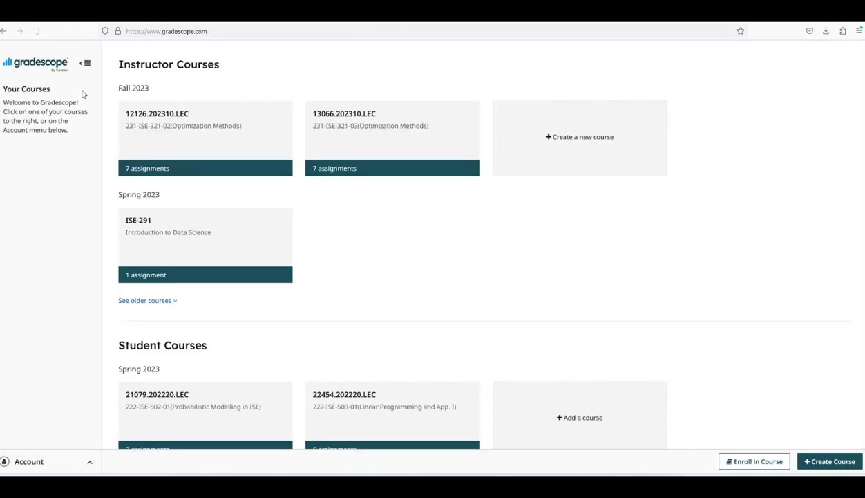
click(170, 176)
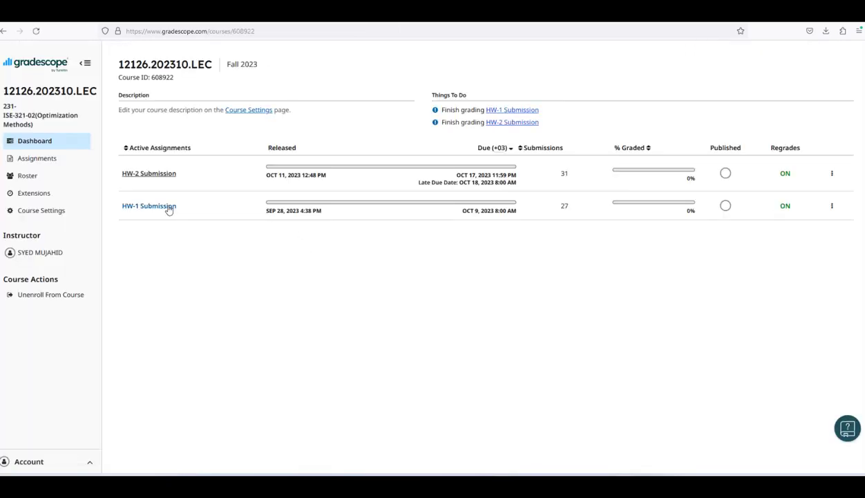
click(169, 208)
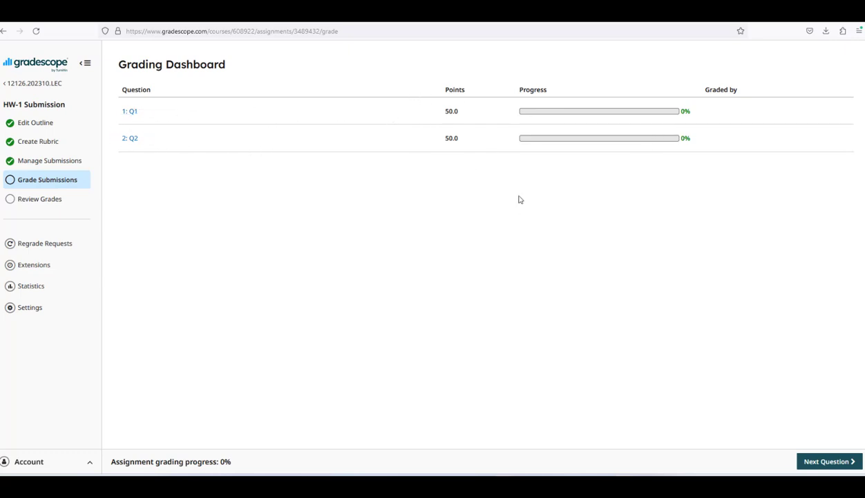
- Open the first listed student's submission from the HW-1 grade review and examine the Problem #1 diet statement enlarged
click(49, 205)
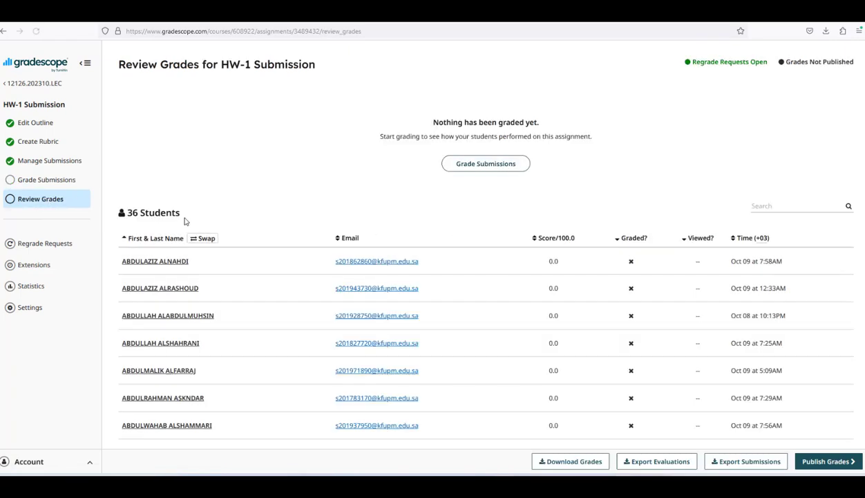
click(175, 264)
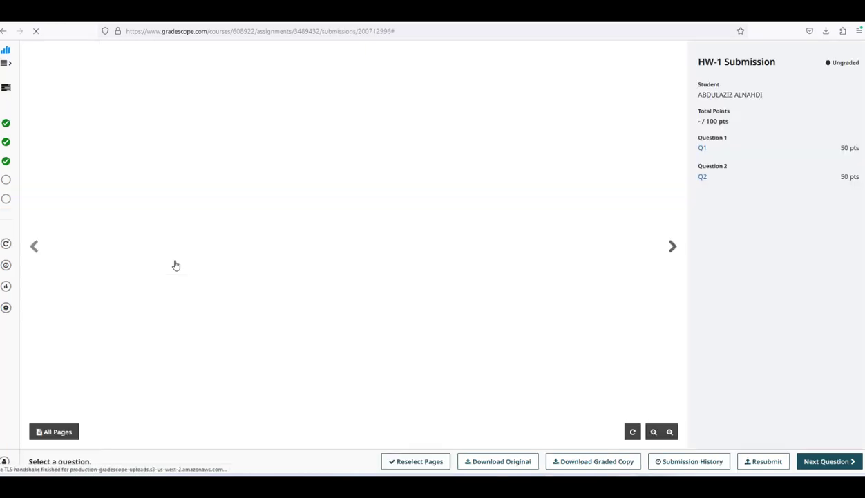
click(671, 248)
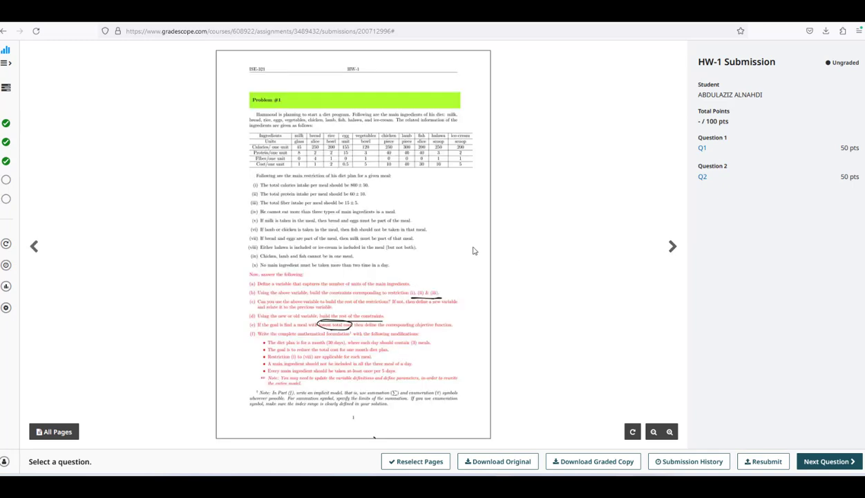
scroll(474, 250, up, 2)
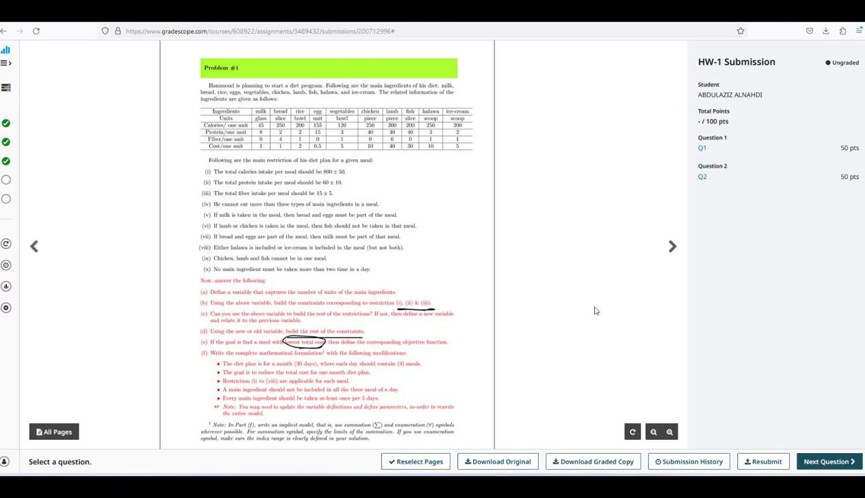
scroll(449, 320, down, 2)
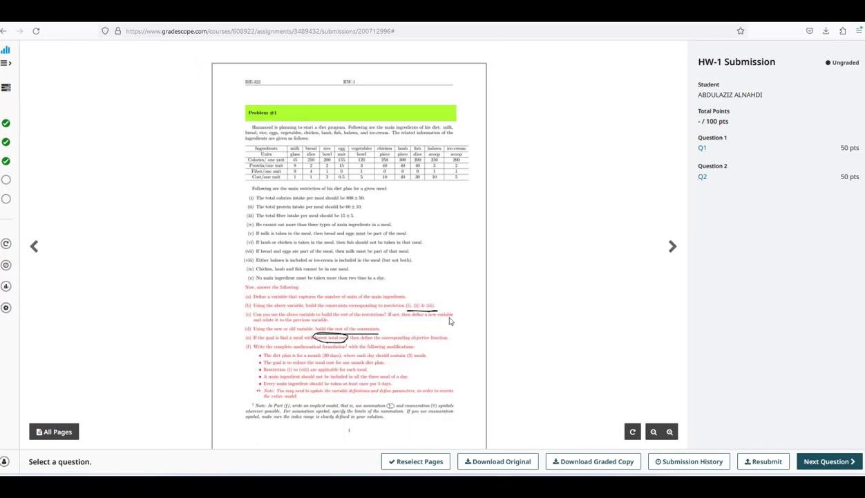
- Read the student's handwritten HW-1 Problem 1 answers, parts (a) to (d), and continue to the Problem #2 statement
click(673, 247)
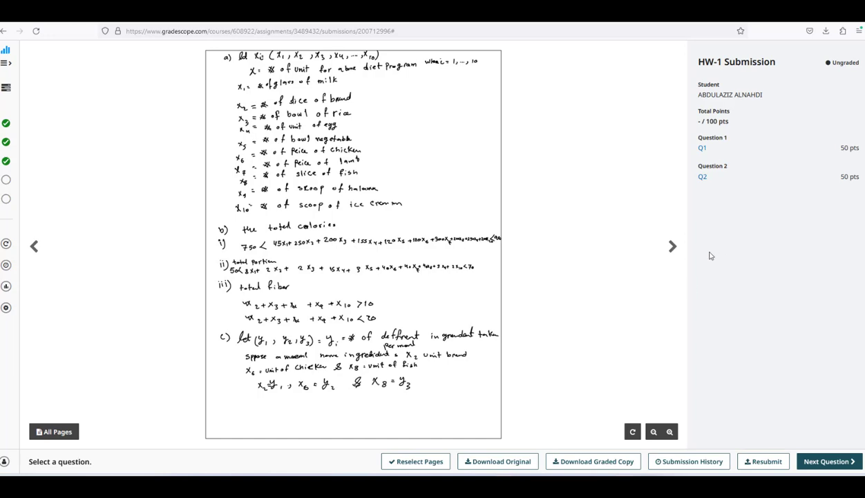
click(672, 248)
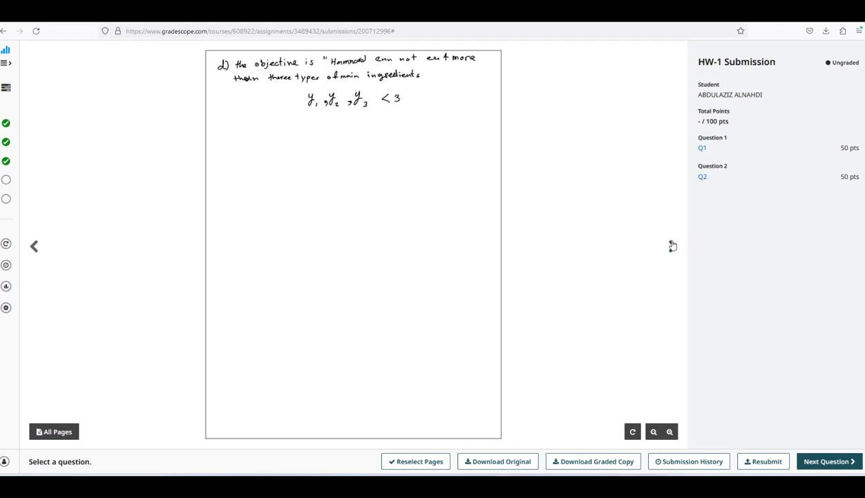
click(672, 246)
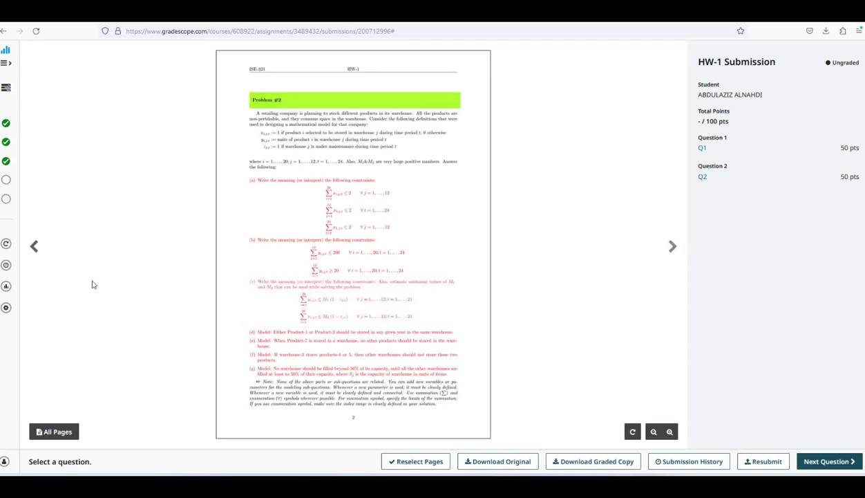
- Page back to the Problem #1 statement and reread the student's handwritten answers (a) to (d), ending on the Problem #2 statement
click(34, 249)
click(34, 247)
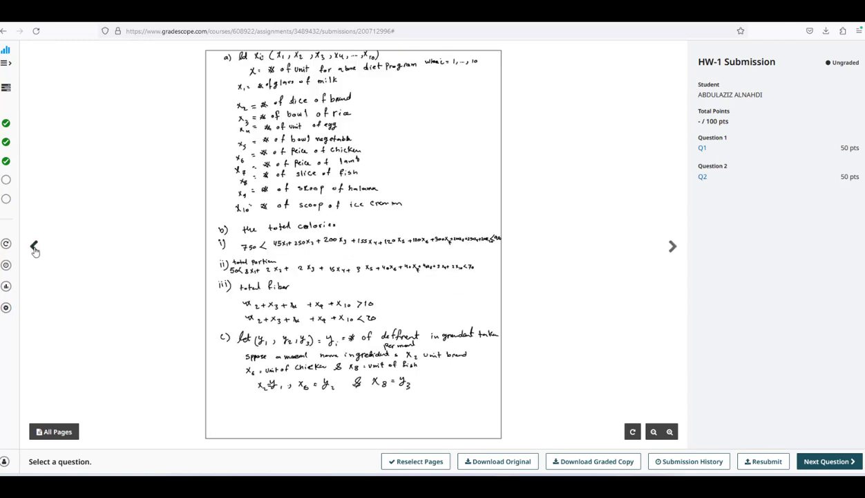
click(34, 249)
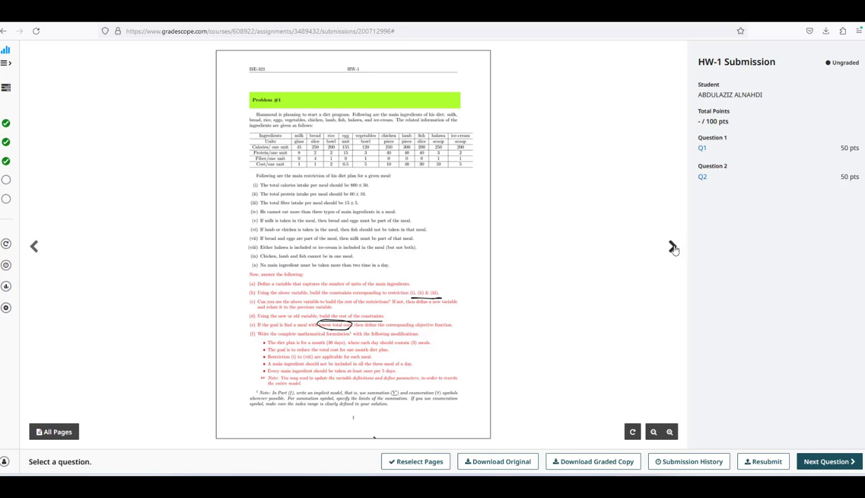
click(672, 247)
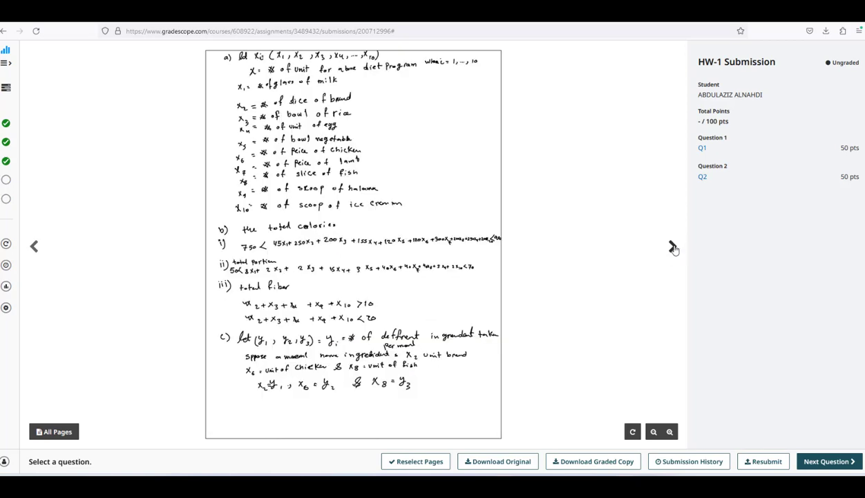
click(673, 247)
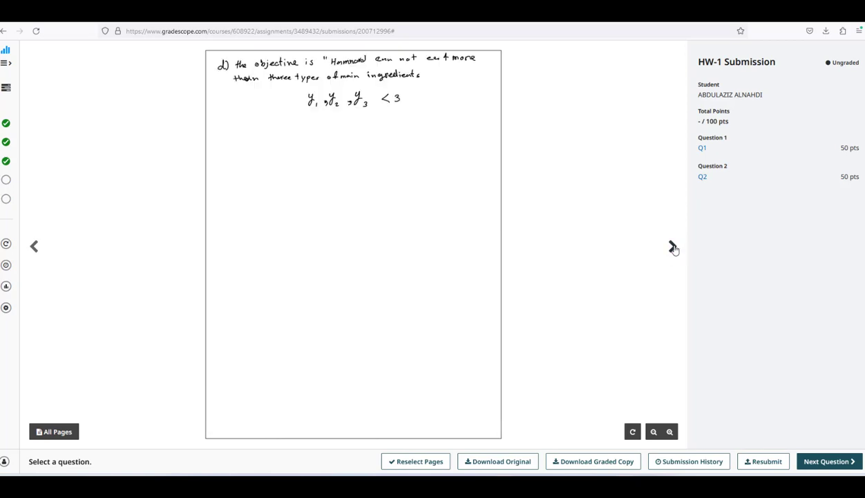
click(672, 247)
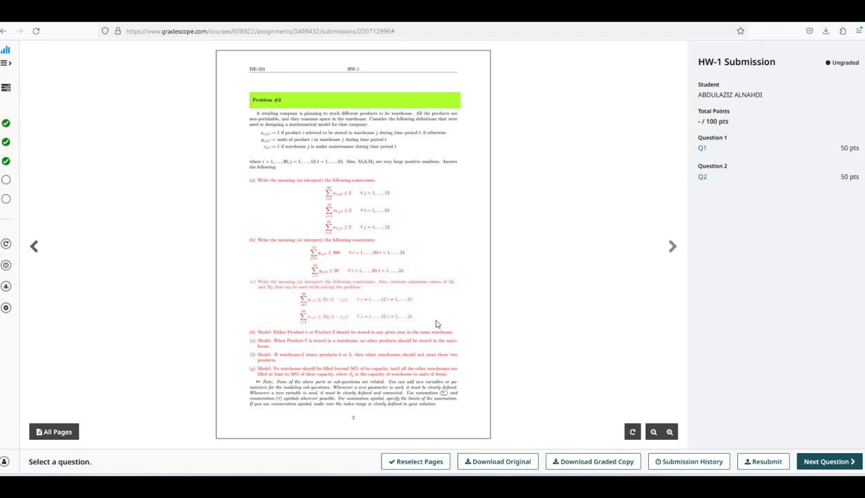
- Enlarge the Problem #2 statement and examine its constraints and modelling parts (a) to (g)
scroll(426, 312, up, 2)
drag(382, 250, 430, 215)
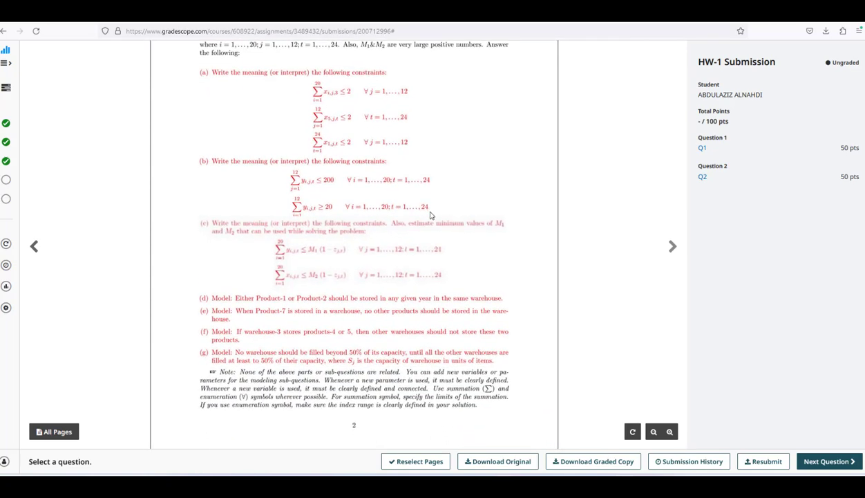
drag(469, 273, 494, 272)
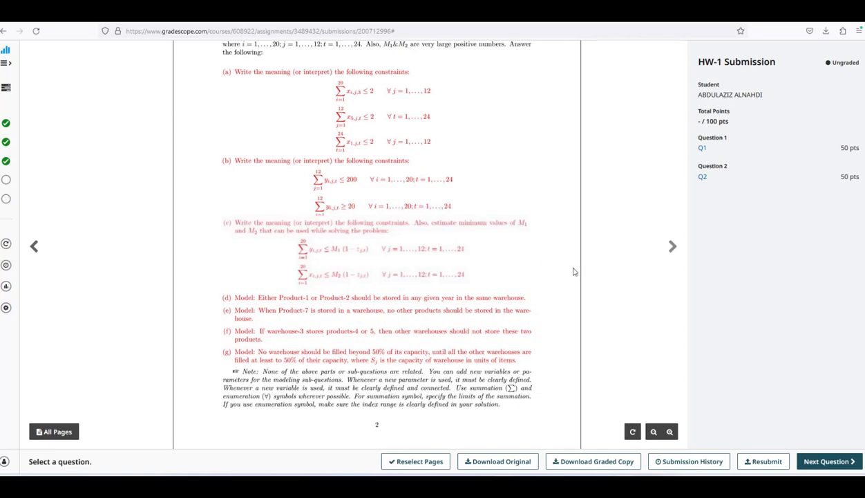
- Review the rubric items of Q1 and Q2 for this HW-1 submission, finishing on the Q1 rubric
click(702, 149)
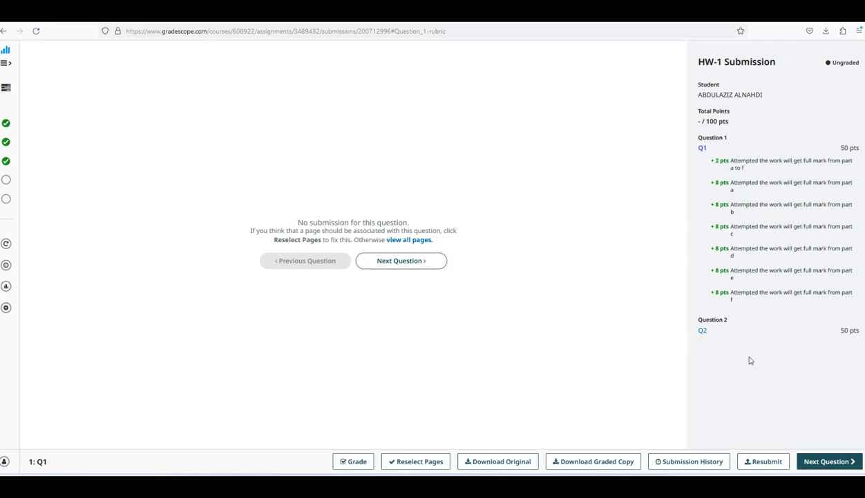
click(703, 149)
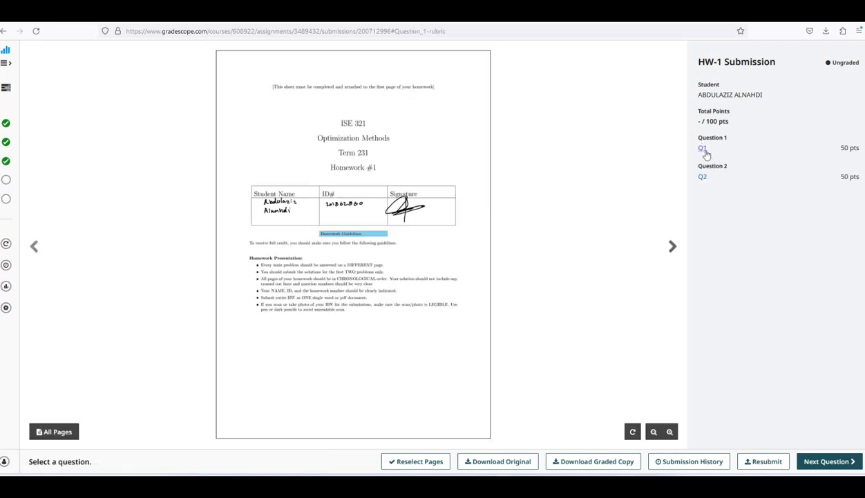
click(702, 149)
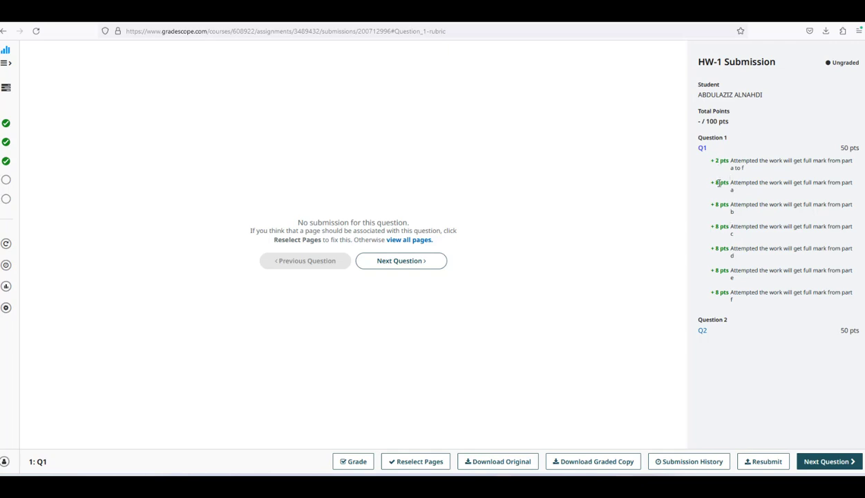
click(401, 267)
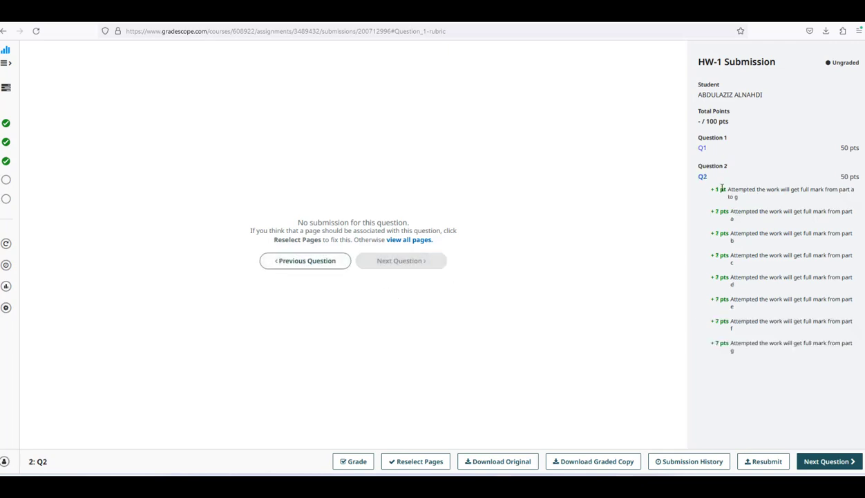
click(702, 148)
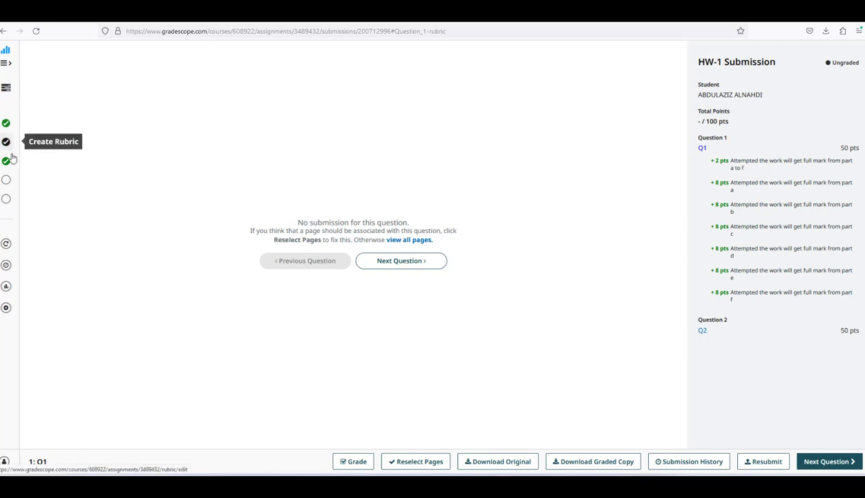
- Go to the course roster and look up the first listed student's assignment grades, closing the grades overview when done
click(5, 90)
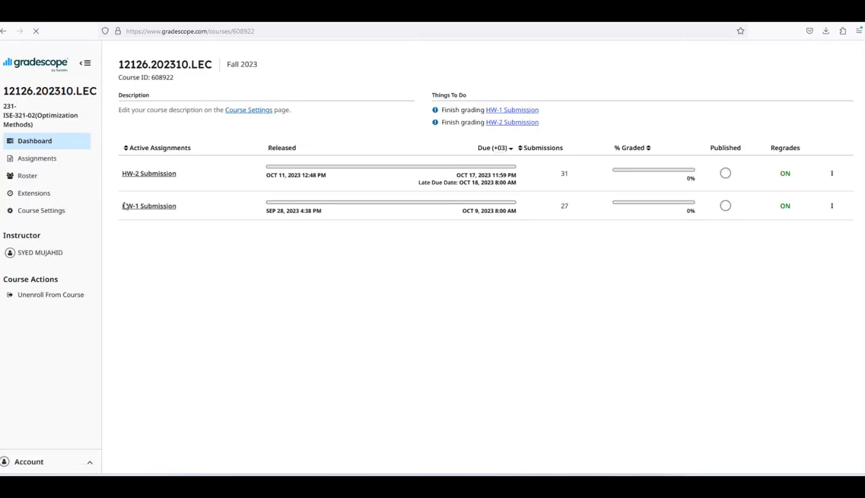
click(31, 175)
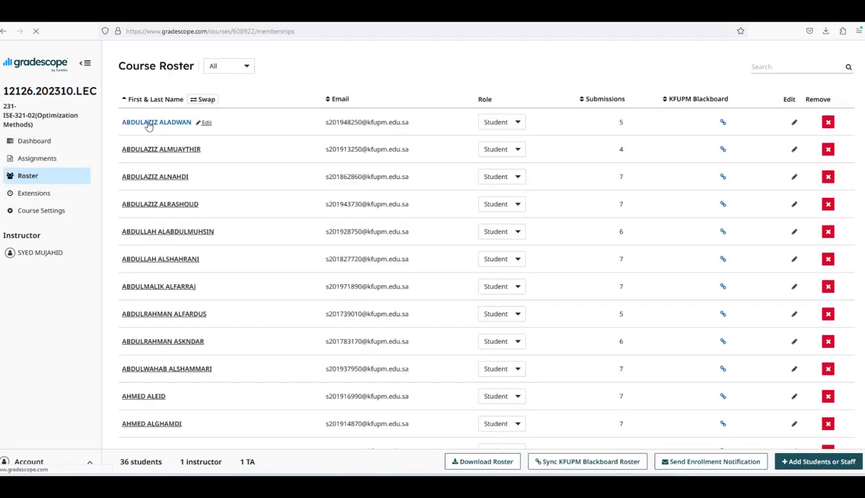
click(149, 124)
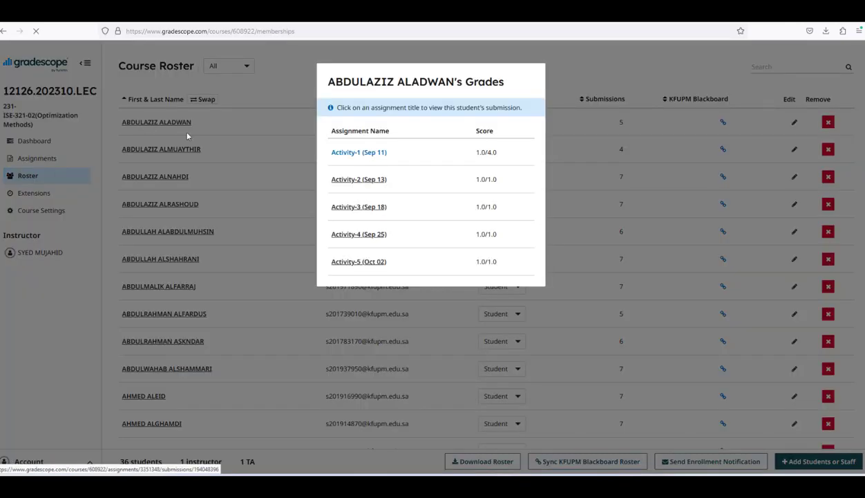
click(150, 127)
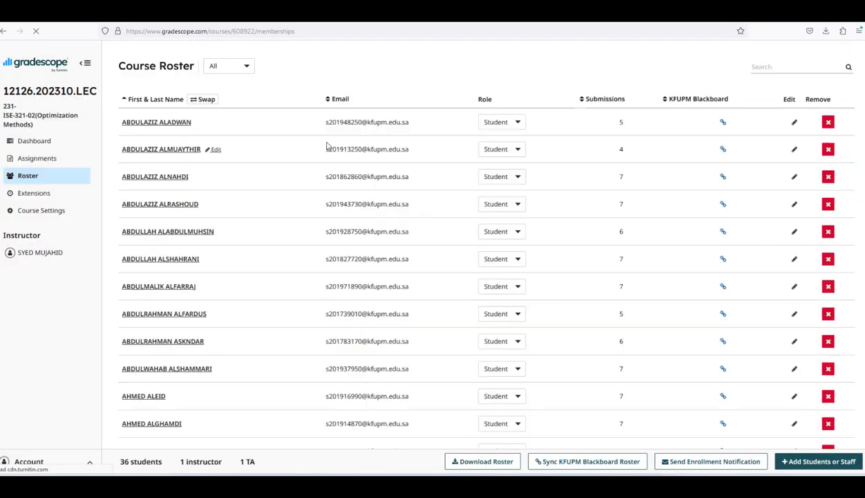
click(175, 124)
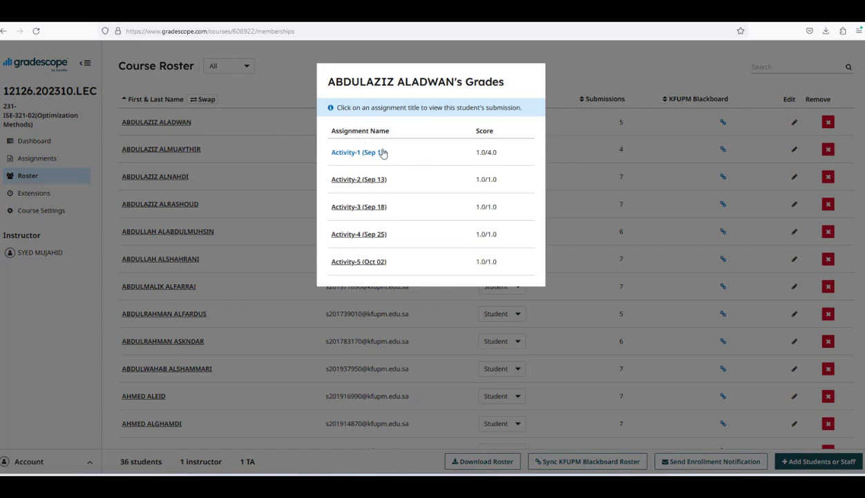
click(270, 97)
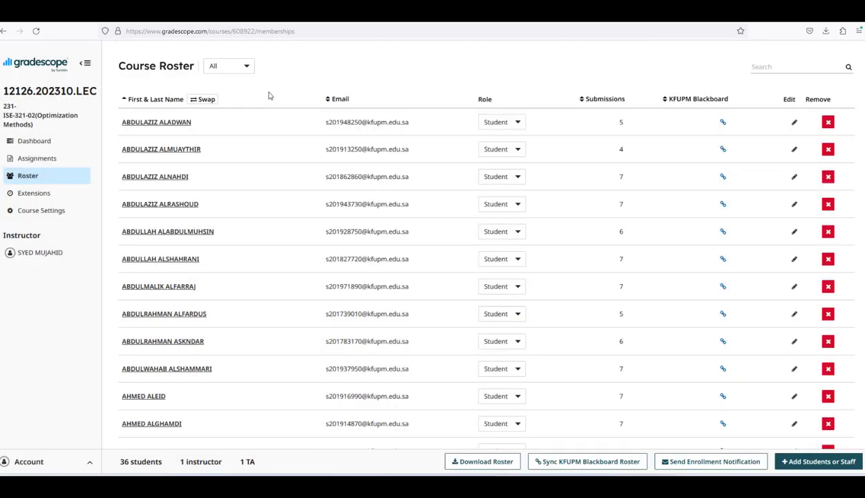
- Open HW-1 Submission from the course's assignments and start grading question Q1
click(38, 159)
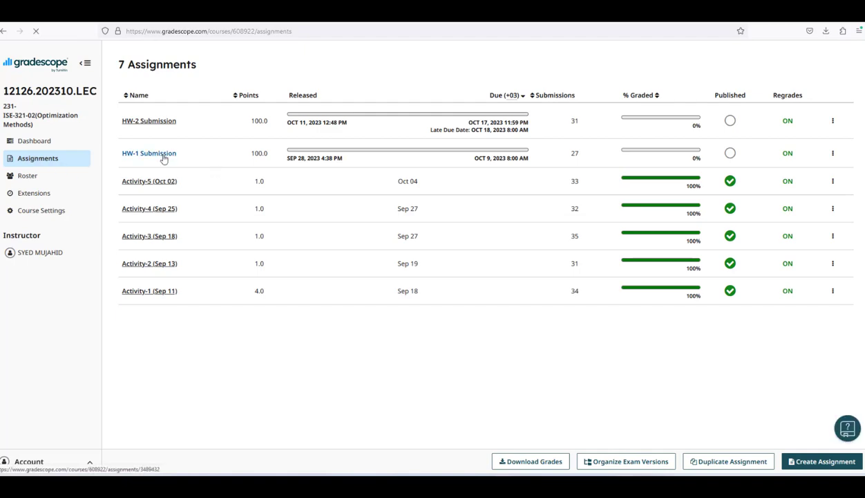
mouse_move(143, 123)
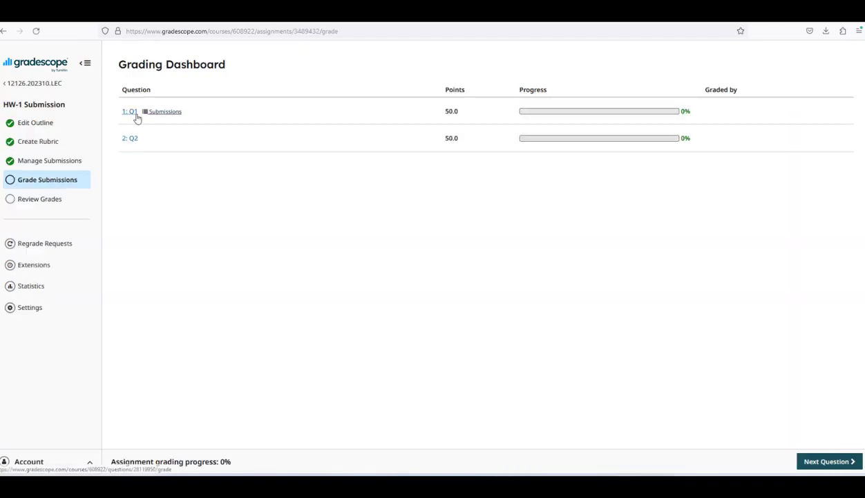
click(135, 116)
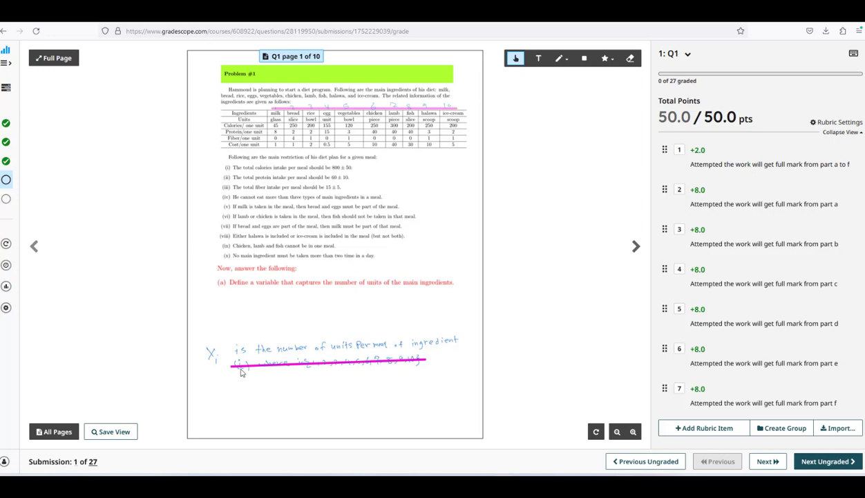
- Read pages 2 to 4 of the first submission's Q1 answers, and return to its first page
click(635, 247)
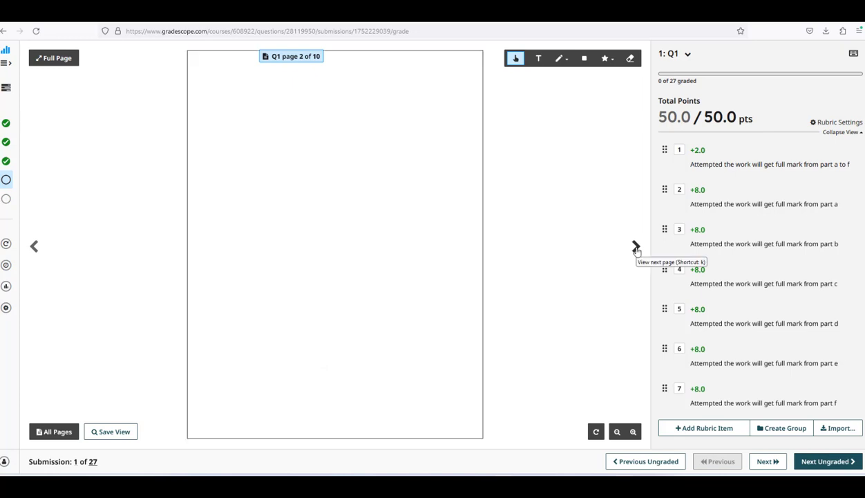
click(636, 247)
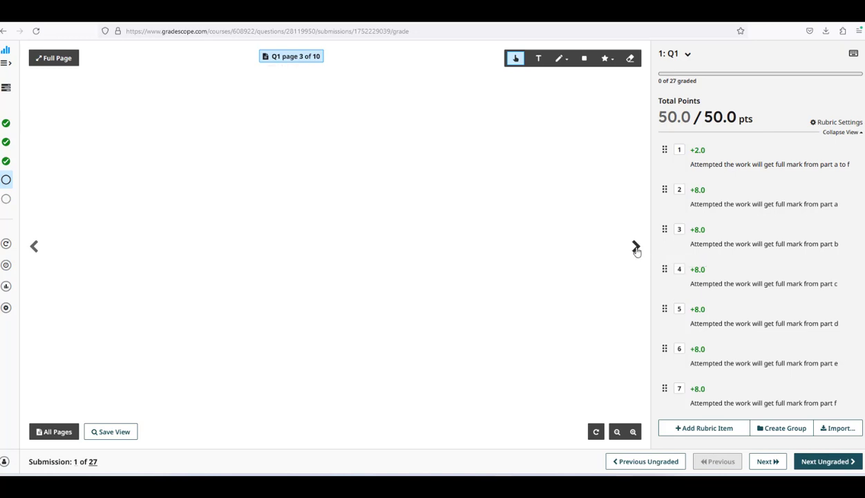
click(636, 247)
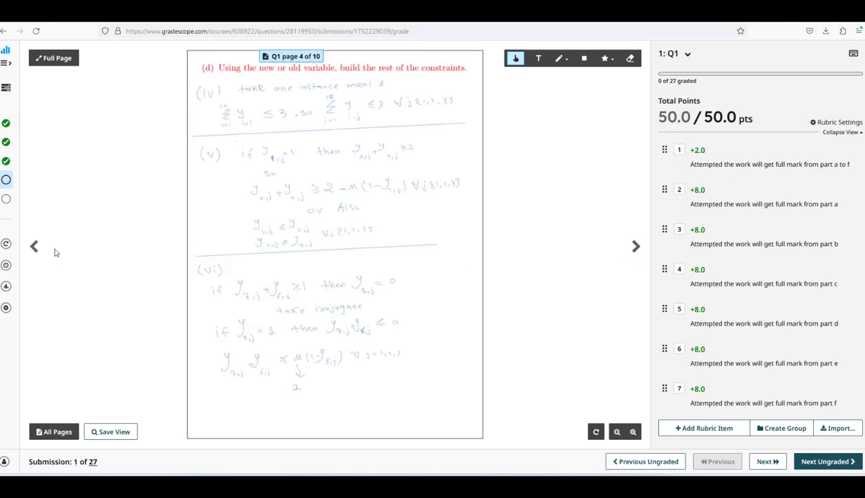
click(33, 248)
click(33, 248)
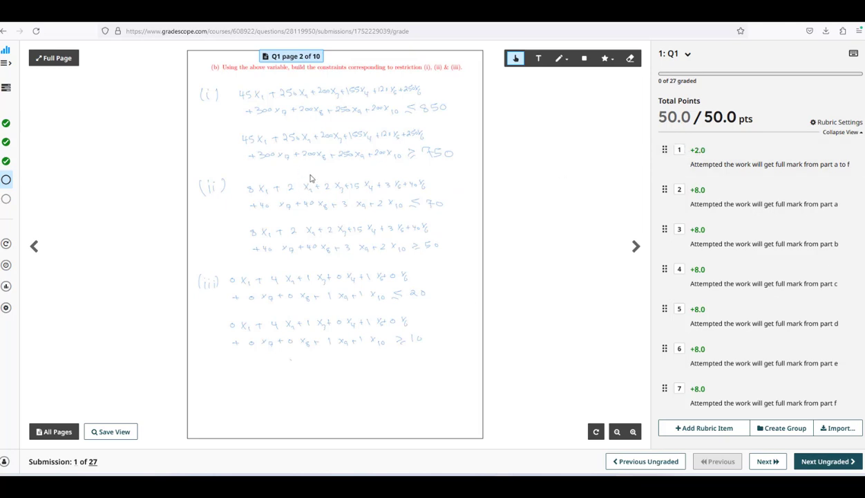
click(32, 251)
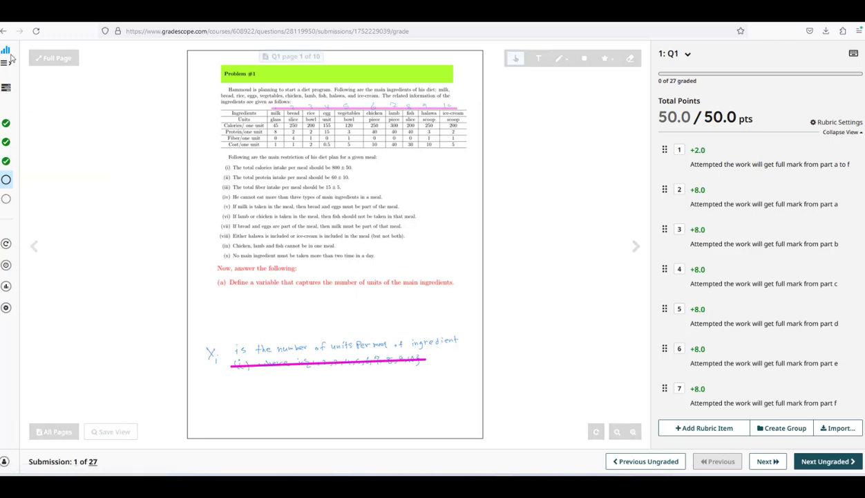
- Go back to the assignments list and reopen the Q1 grading page of HW-1 Submission
click(4, 31)
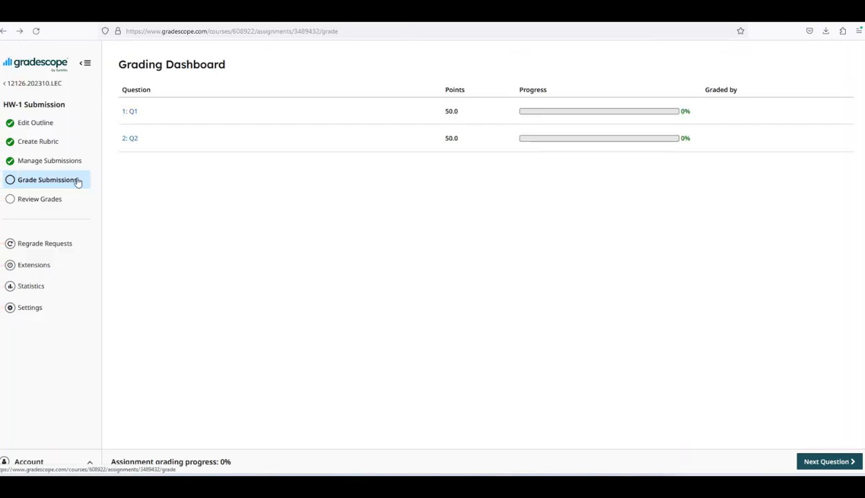
mouse_move(137, 116)
click(3, 33)
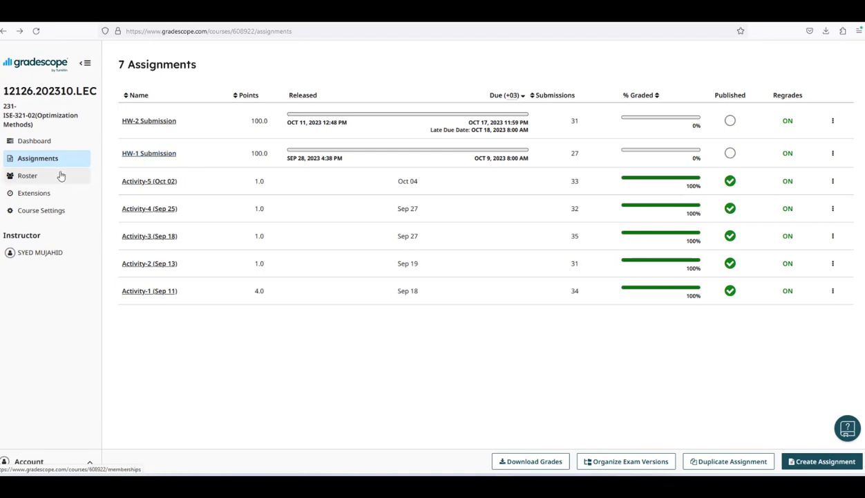
click(150, 154)
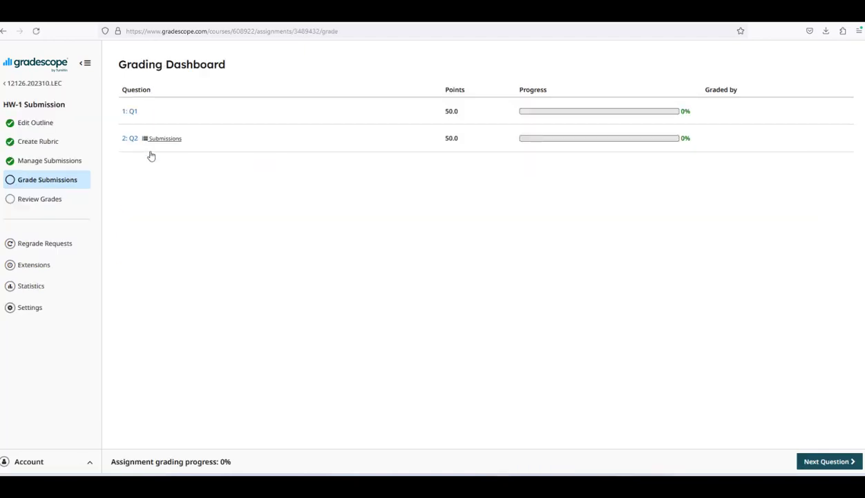
click(133, 113)
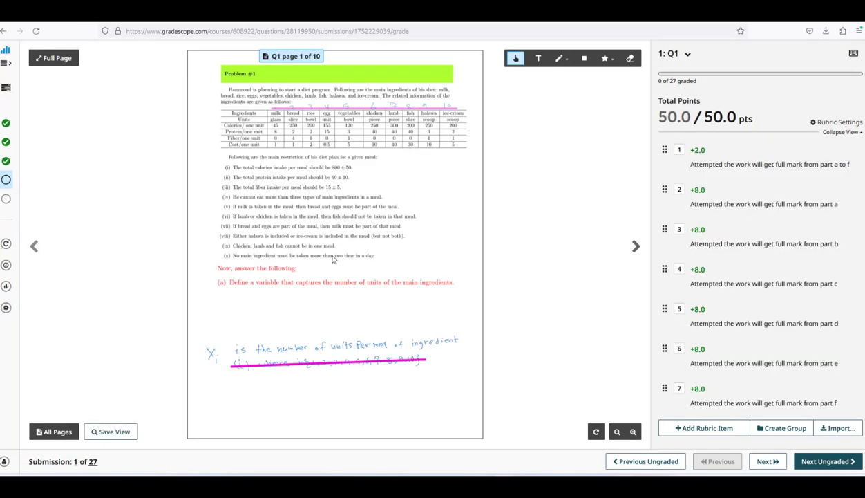
- Check the enlarged Problem #1 page and student name of submission 1, and advance to submission 2 of 27
scroll(369, 277, up, 2)
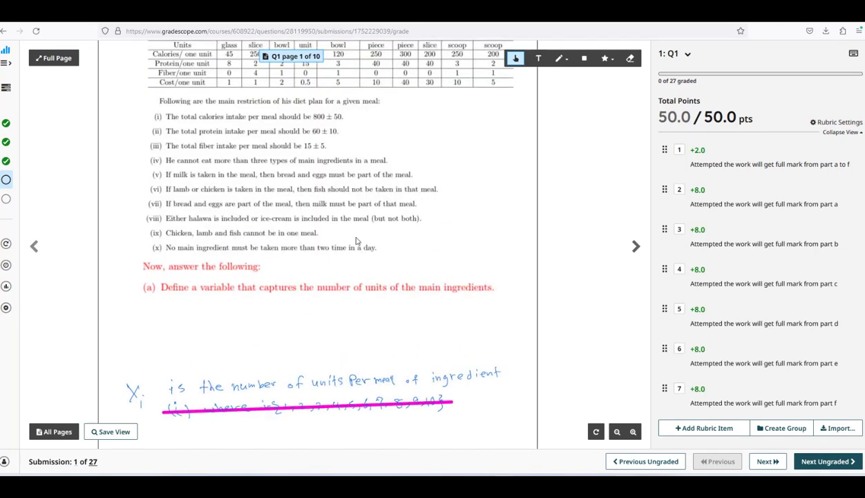
drag(356, 241, 375, 354)
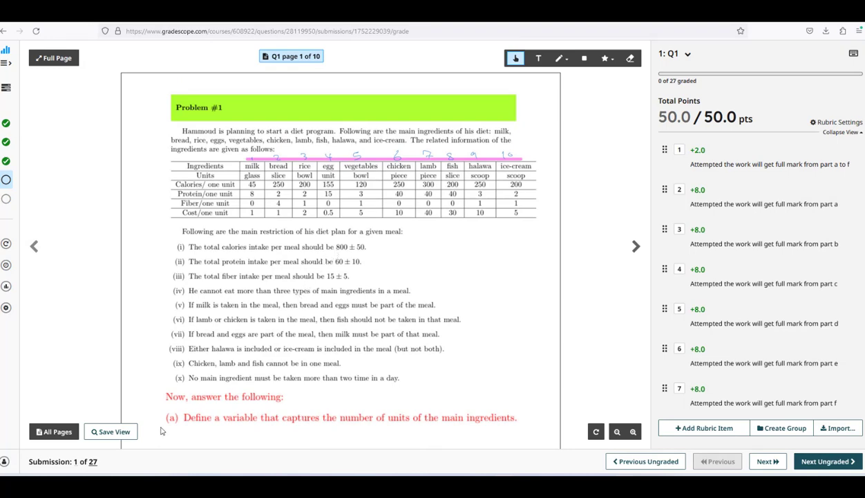
mouse_move(76, 461)
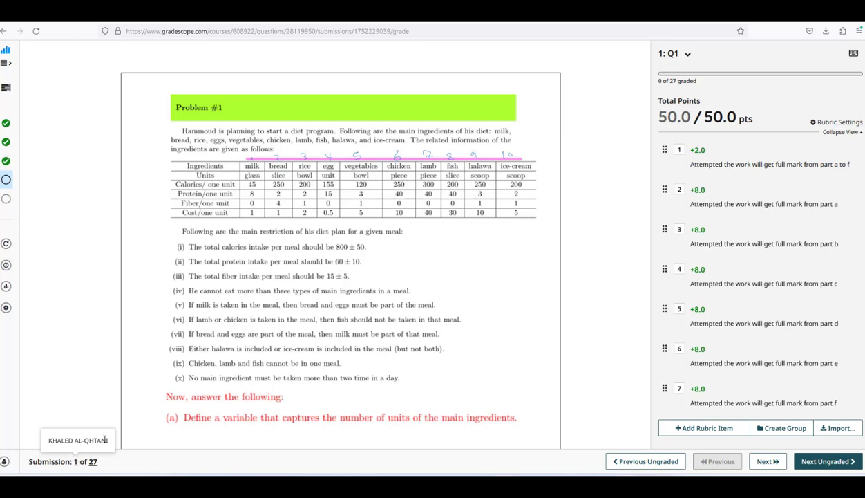
mouse_move(490, 425)
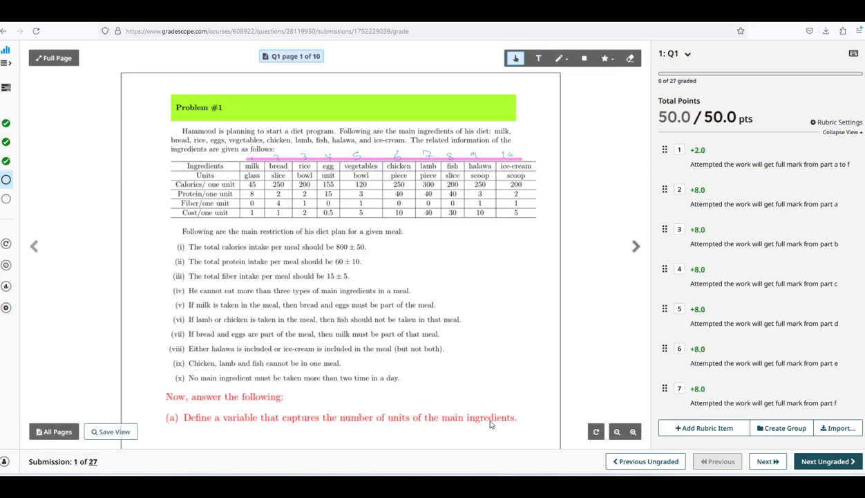
click(767, 460)
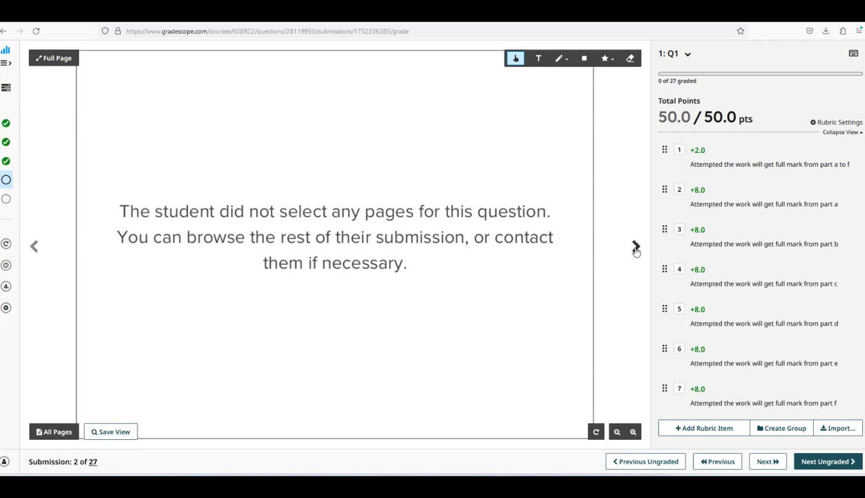
- Browse submission 2's unassigned pages, checking its cover sheet and first answer page, and return to submission 1
click(635, 247)
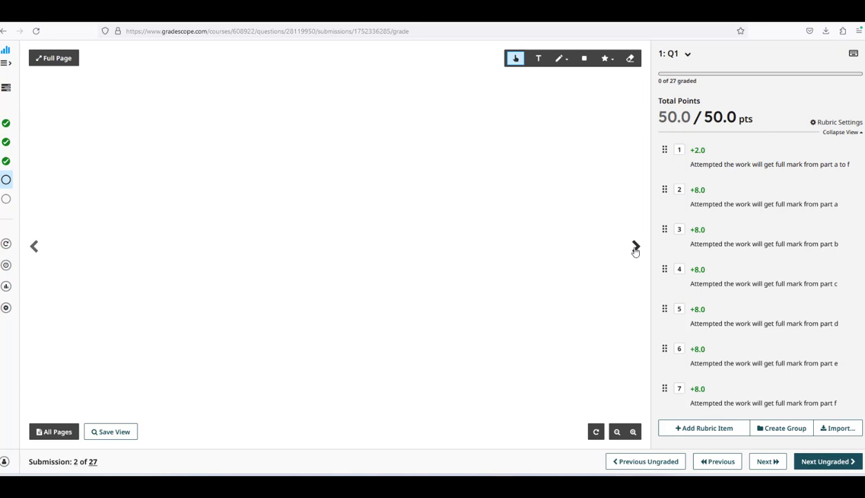
click(38, 255)
click(53, 430)
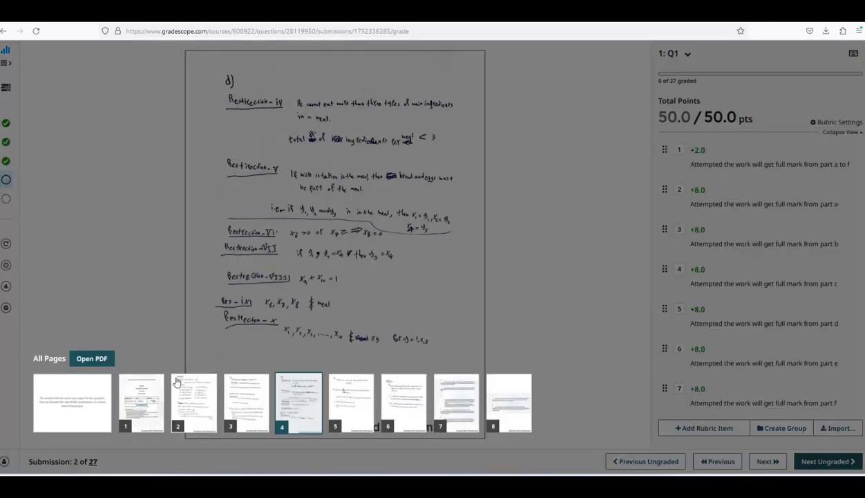
click(142, 391)
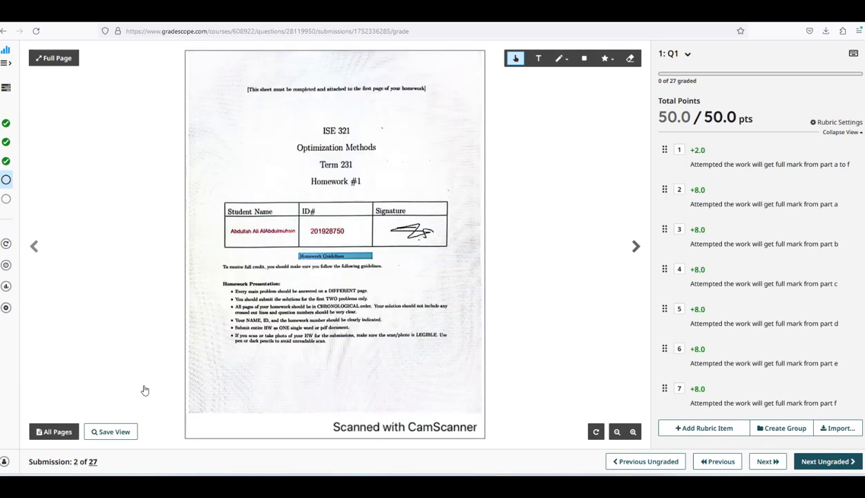
click(635, 247)
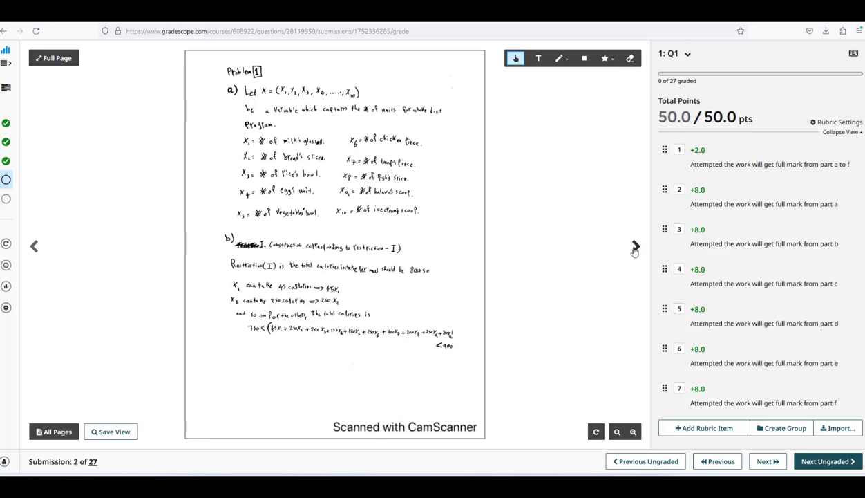
click(32, 247)
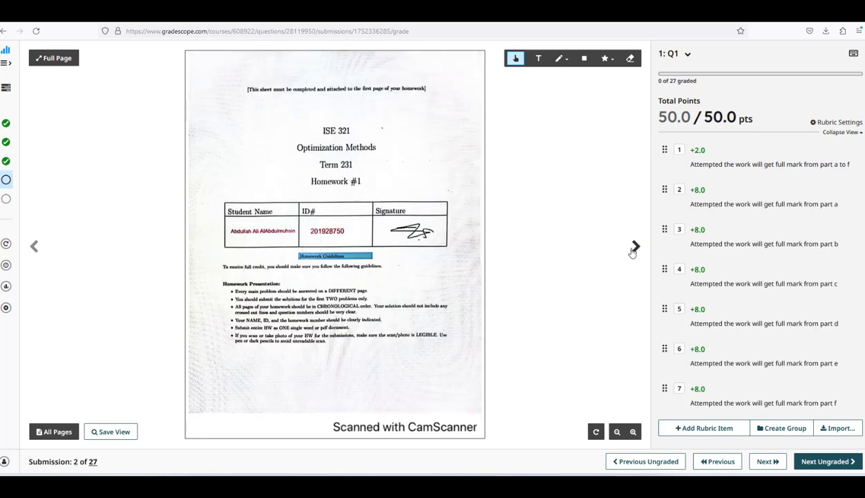
click(718, 463)
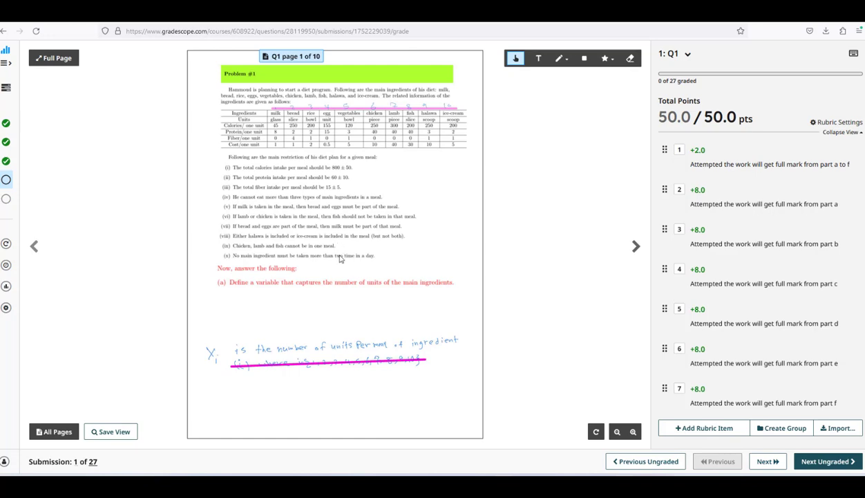
- Read Q1 pages 1 to 7 of submission 1, from the part (a) variable definition to the part (f) formulation
scroll(339, 259, up, 2)
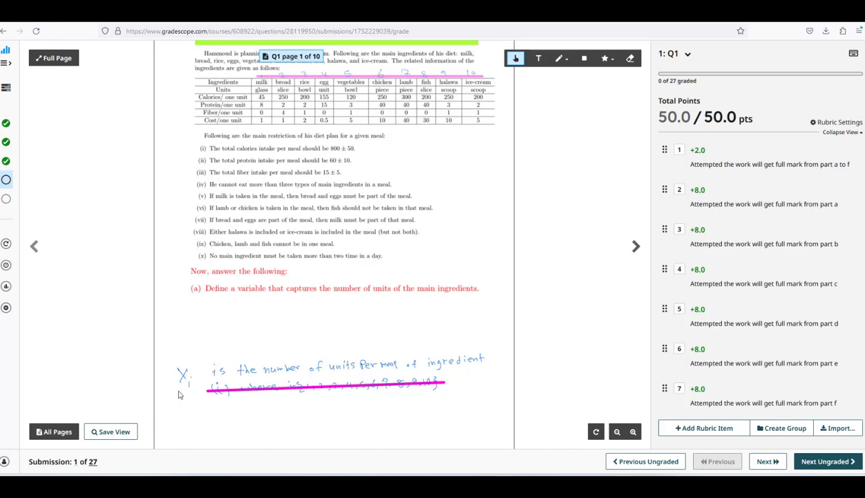
click(635, 248)
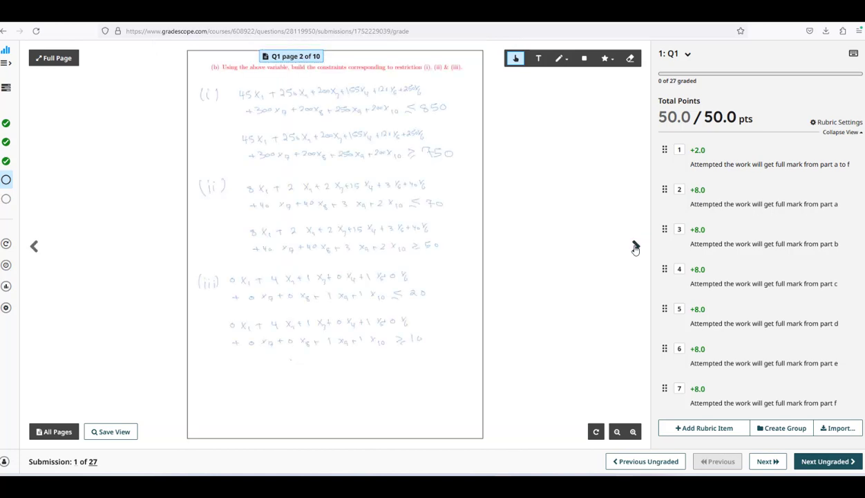
click(635, 249)
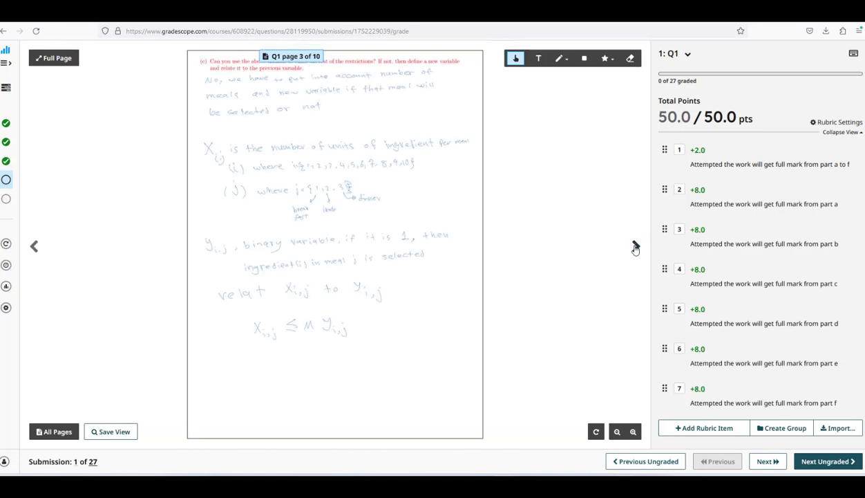
click(636, 249)
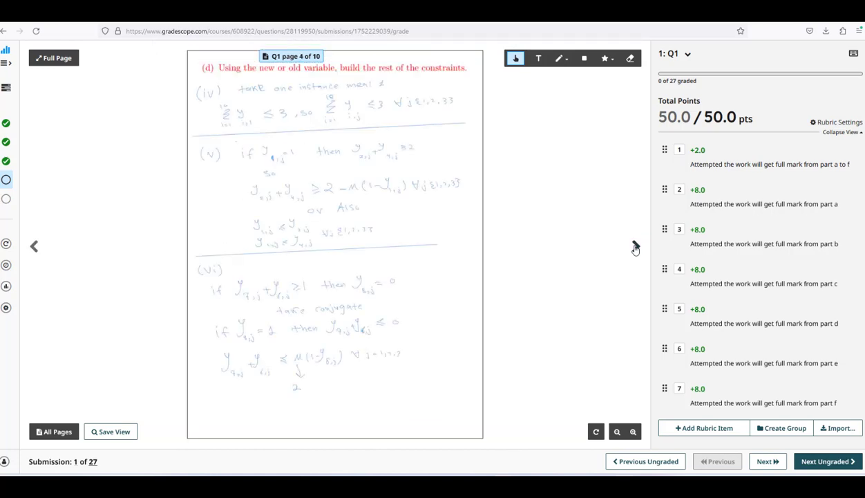
click(635, 248)
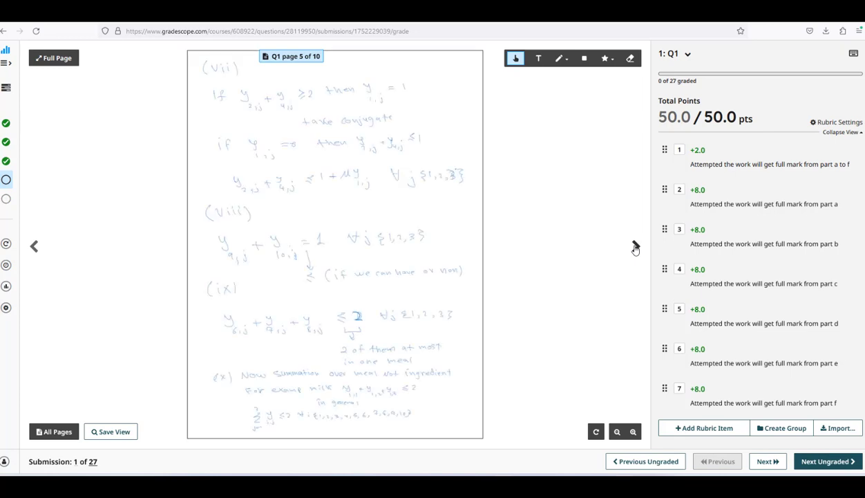
click(635, 249)
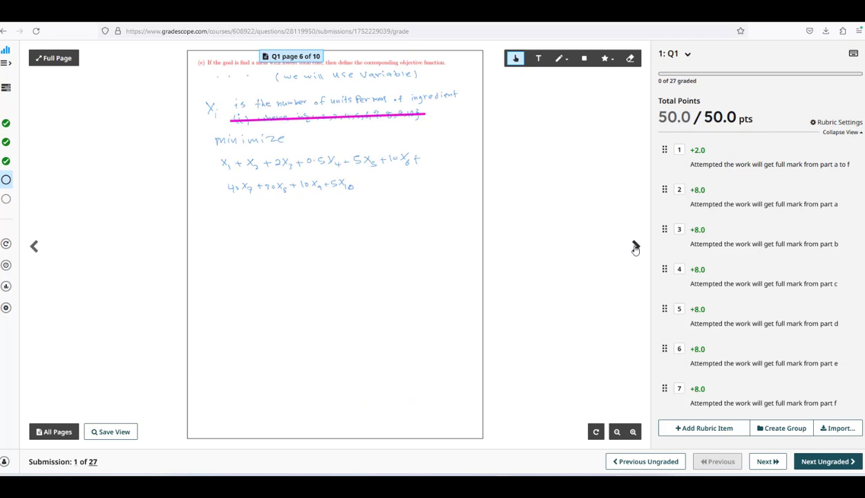
click(635, 248)
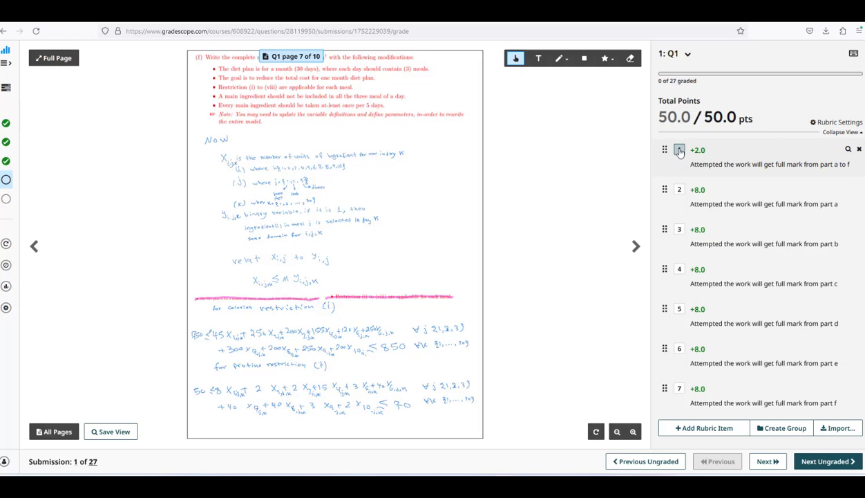
- Apply all seven Q1 rubric items to submission 1, covering the overall attempt and parts a to f
click(680, 228)
click(682, 271)
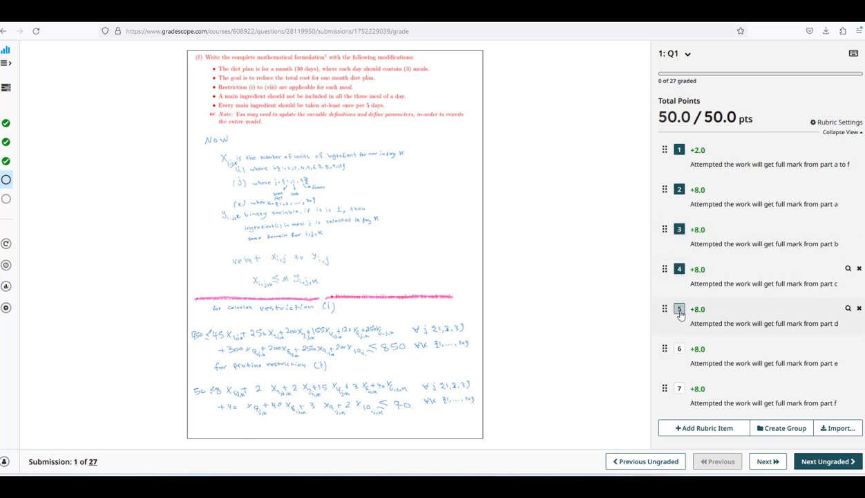
click(680, 311)
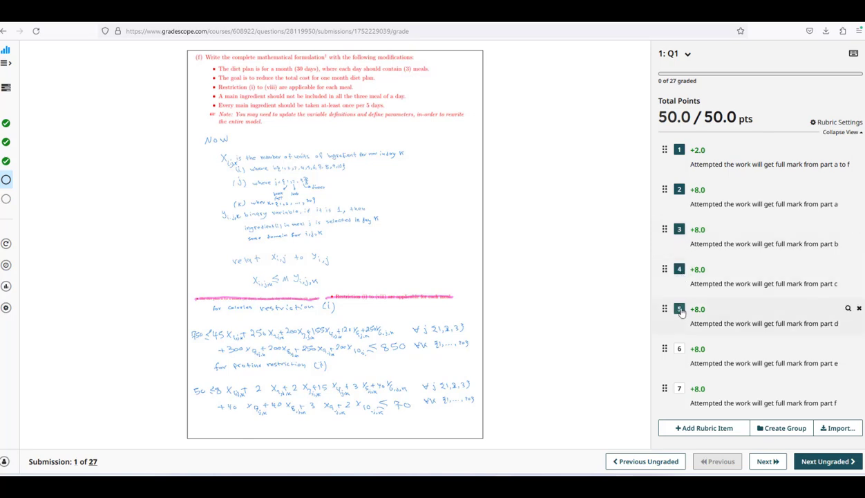
click(680, 349)
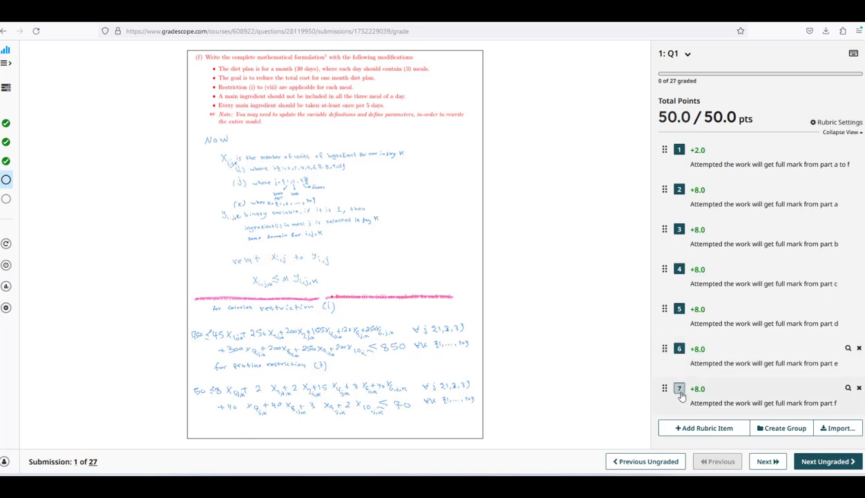
click(681, 391)
scroll(709, 363, down, 1)
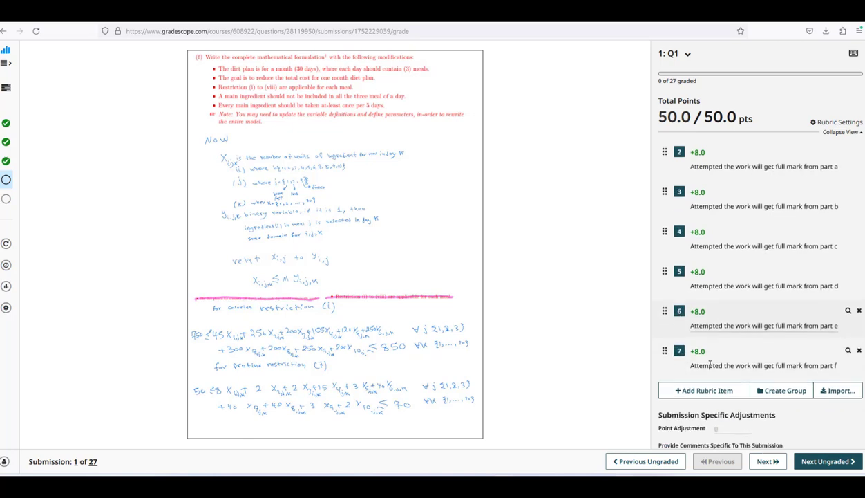
scroll(710, 367, up, 2)
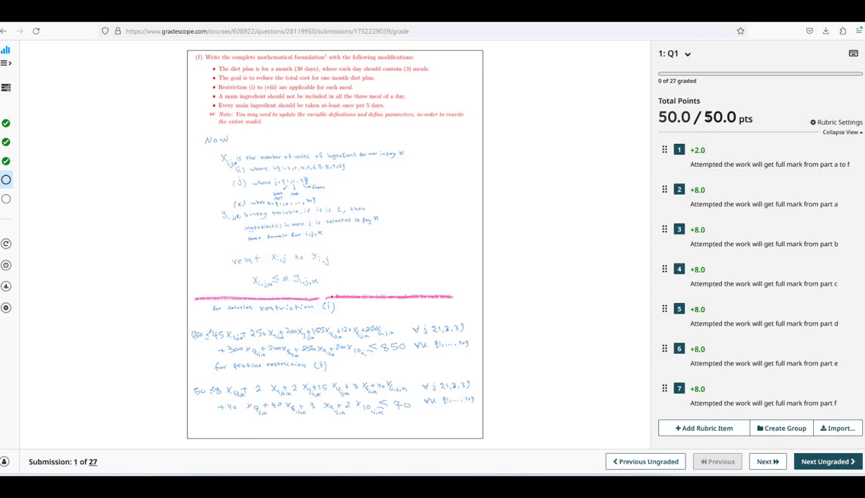
- Deselect Q1 rubric items 1 to 6 for submission 1
click(679, 149)
click(679, 190)
click(680, 229)
click(679, 268)
click(678, 315)
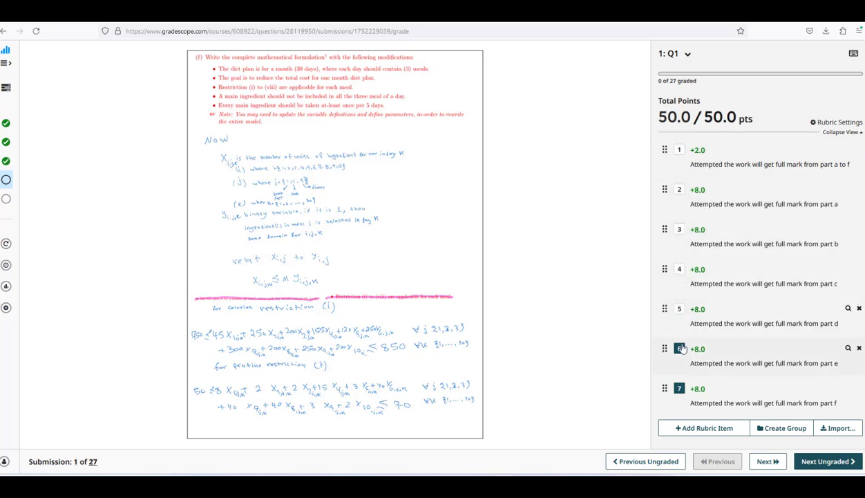
click(678, 349)
- Change Q1's rubric scoring method to positive scoring, with points added to 0, and save the setting
click(816, 124)
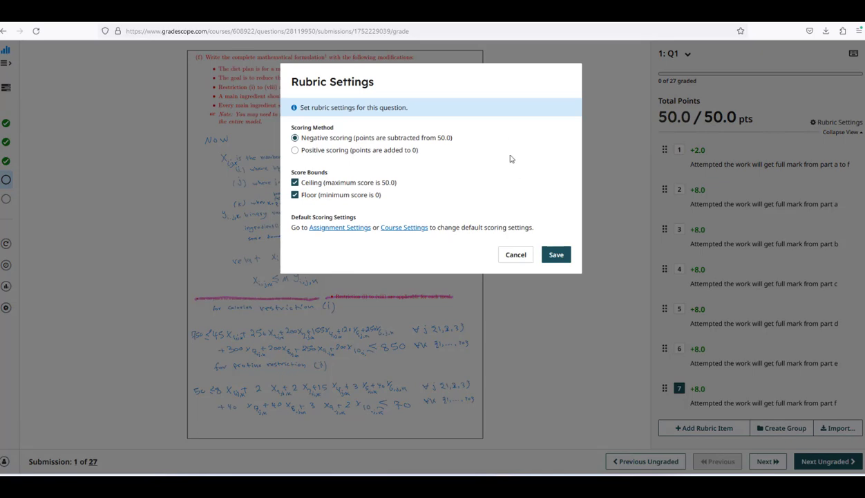
click(295, 153)
click(557, 255)
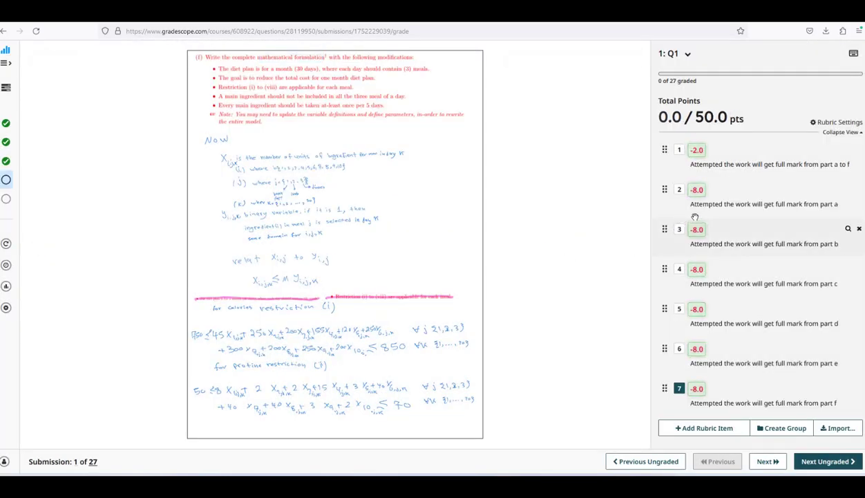
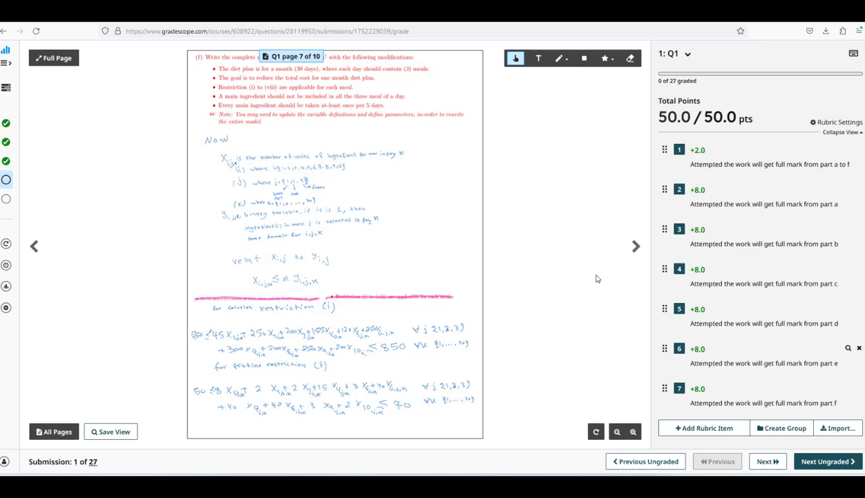
- Read Q1 pages 8 to 10 of submission 1 alongside the rubric
click(636, 251)
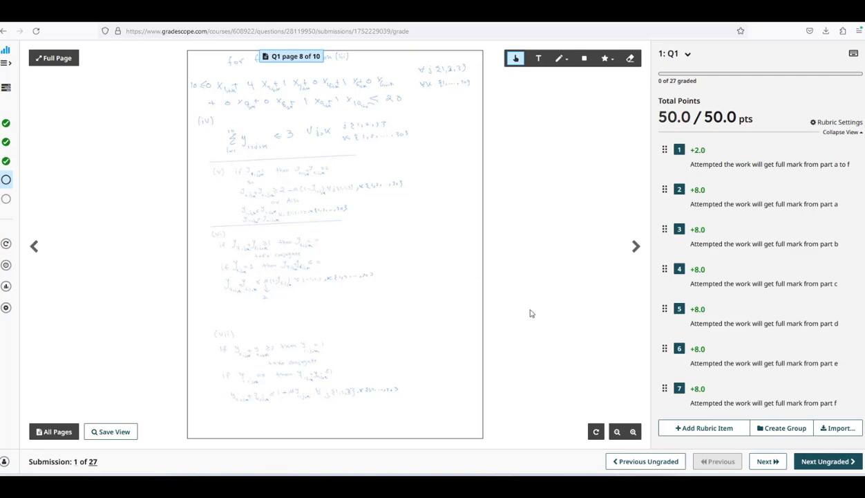
mouse_move(448, 286)
mouse_down()
mouse_move(477, 328)
mouse_move(464, 287)
mouse_up()
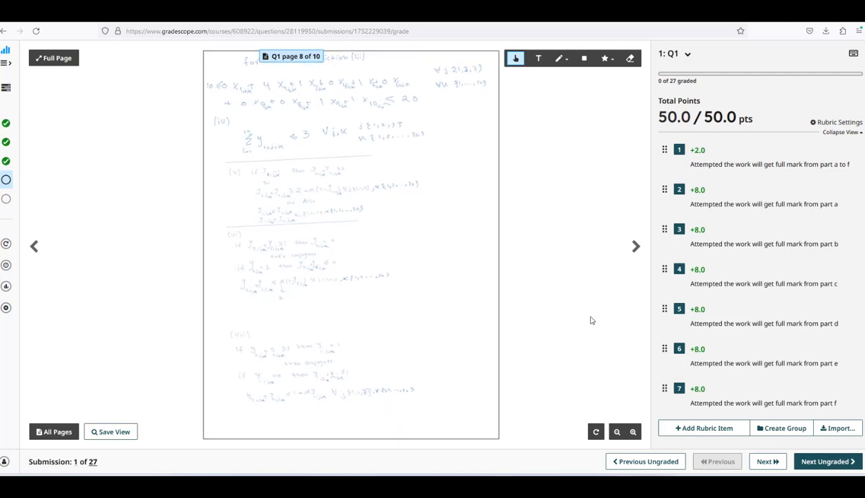
scroll(772, 331, down, 3)
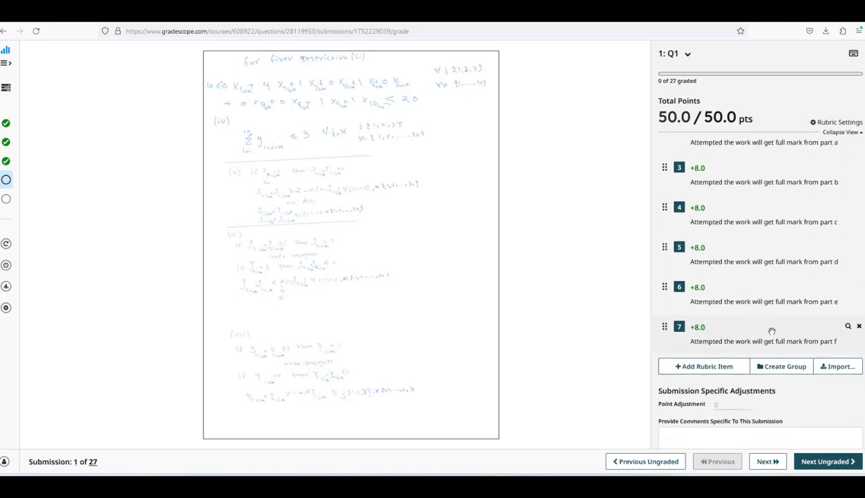
scroll(771, 333, up, 3)
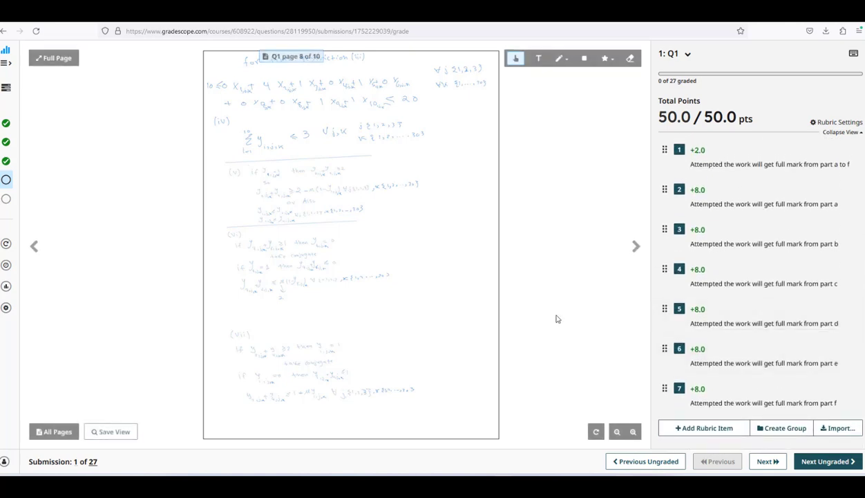
drag(474, 291, 485, 330)
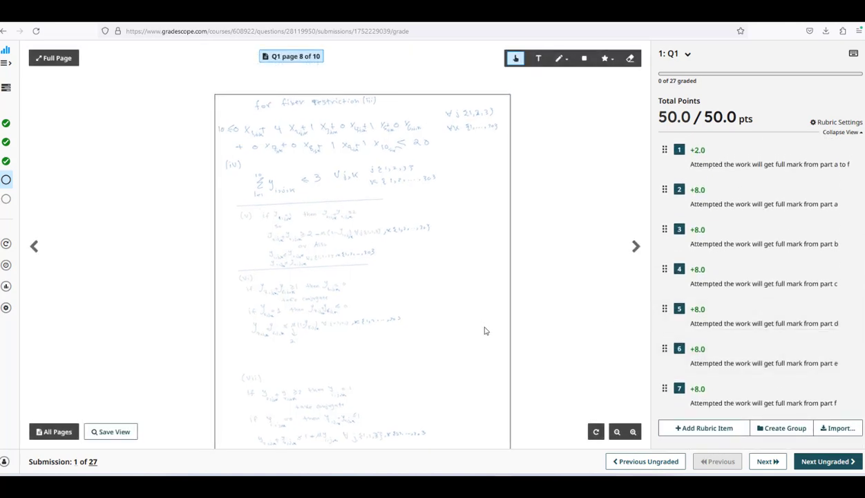
click(630, 250)
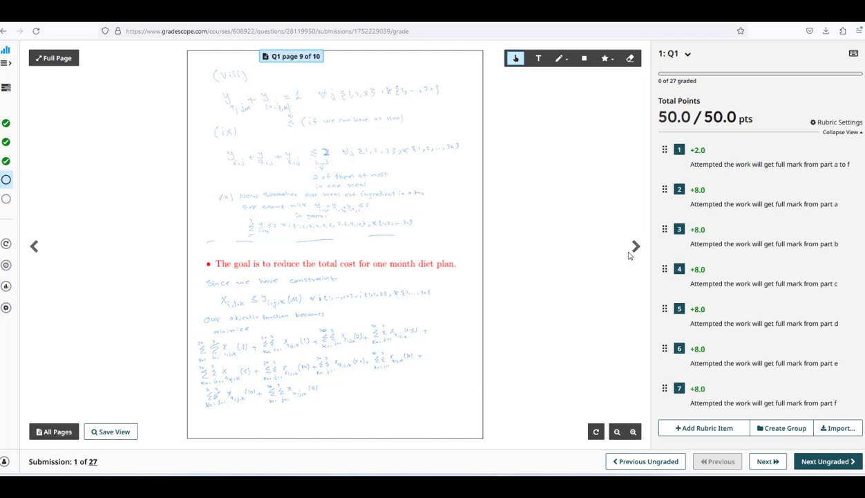
click(633, 257)
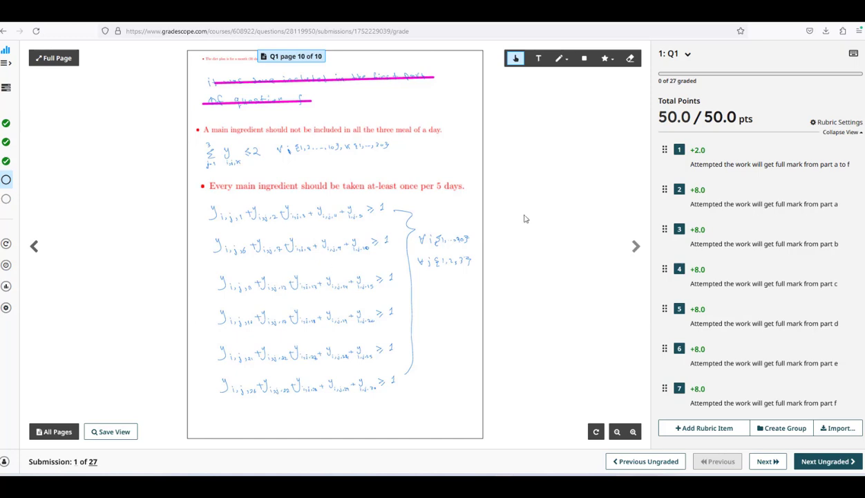
- Switch to question Q2 of submission 1 and review its rubric items for parts a to g
click(688, 55)
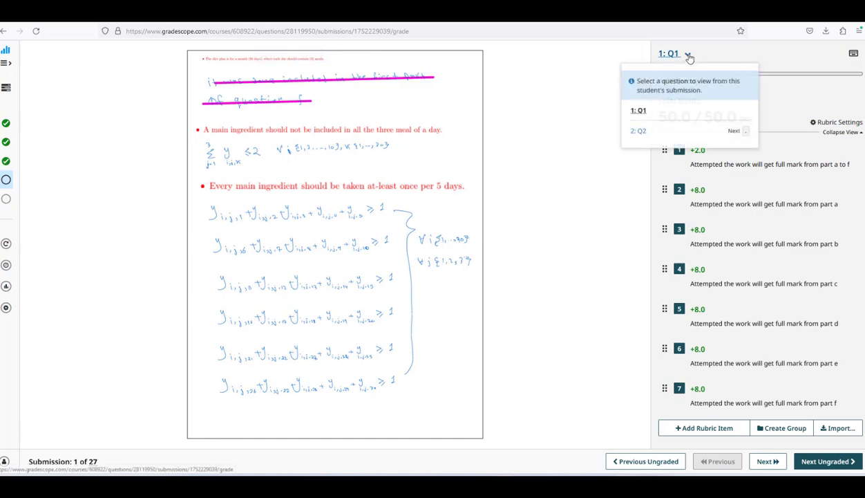
click(639, 132)
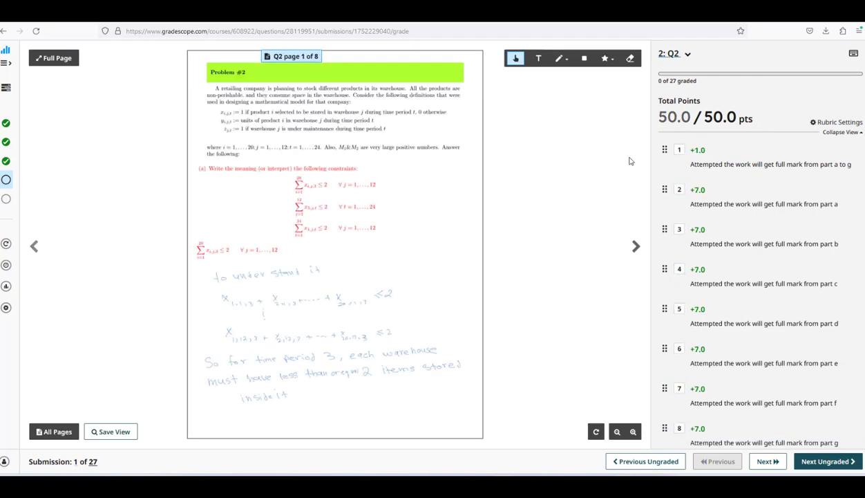
mouse_move(76, 450)
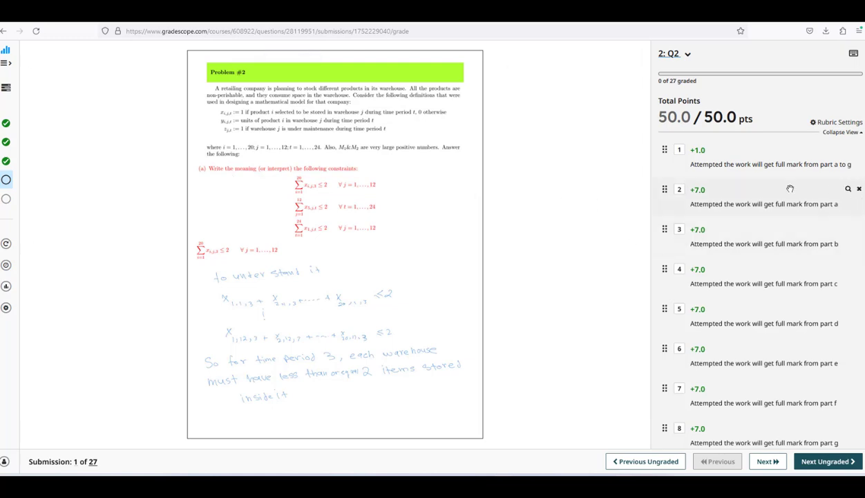
scroll(844, 353, down, 2)
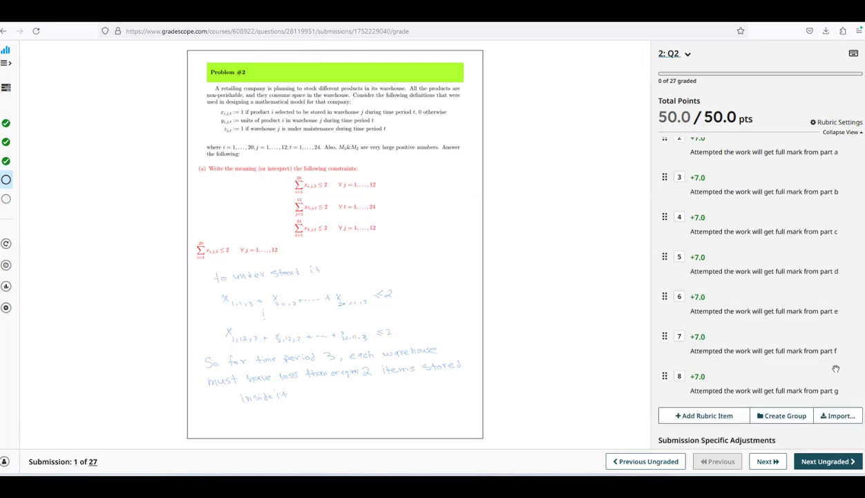
scroll(794, 377, up, 2)
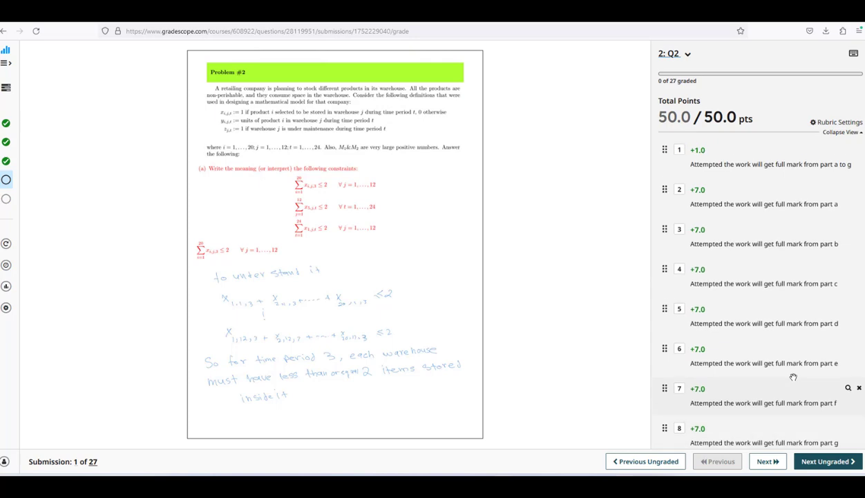
scroll(793, 377, down, 3)
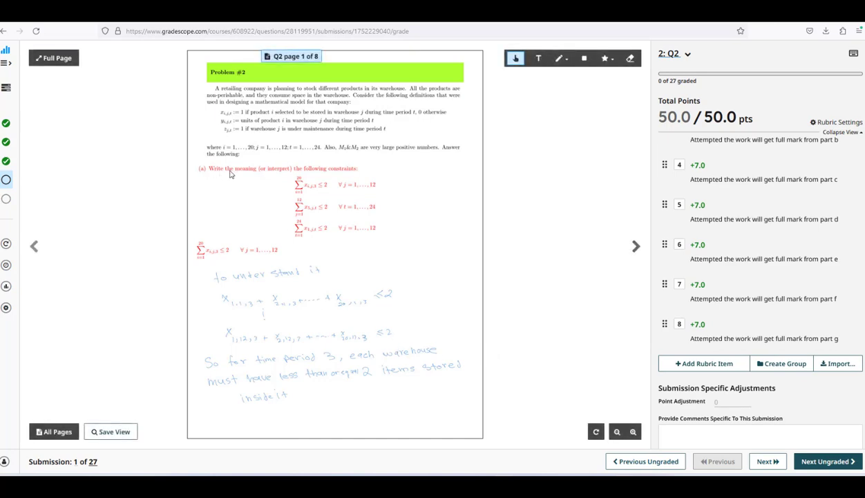
- Read Q2 pages 2 to 8 of submission 1, examining the handwritten answers to parts a to g
click(635, 249)
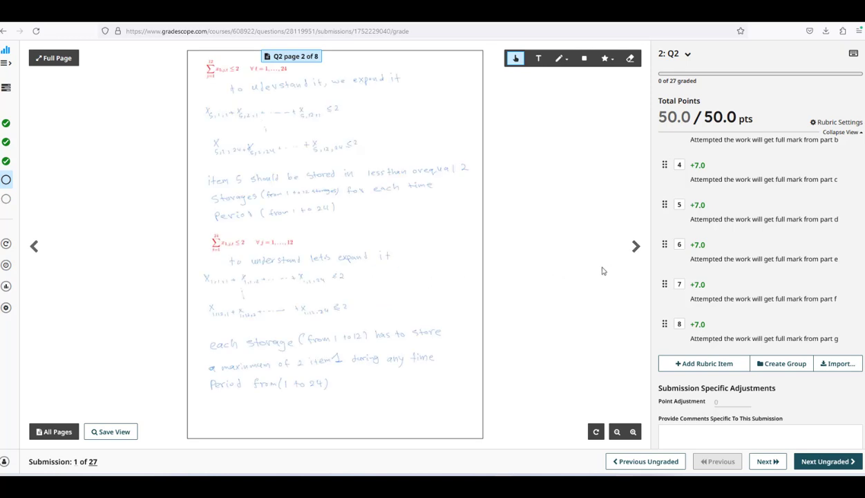
click(635, 247)
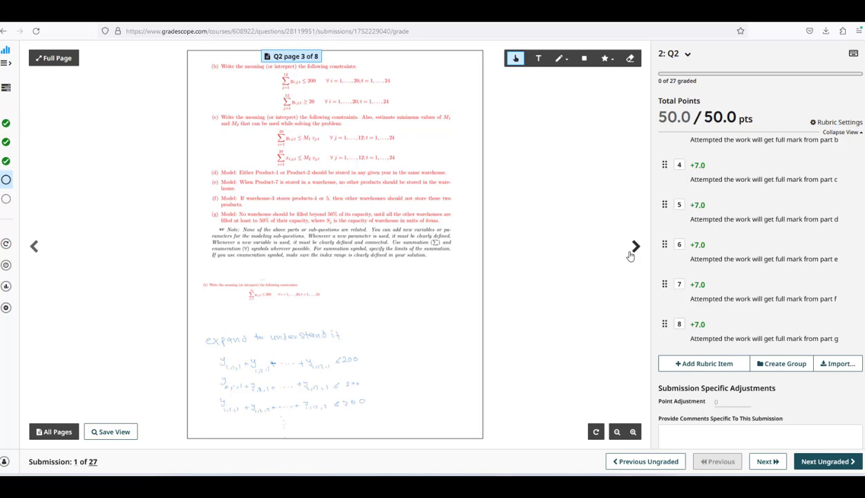
scroll(349, 377, up, 5)
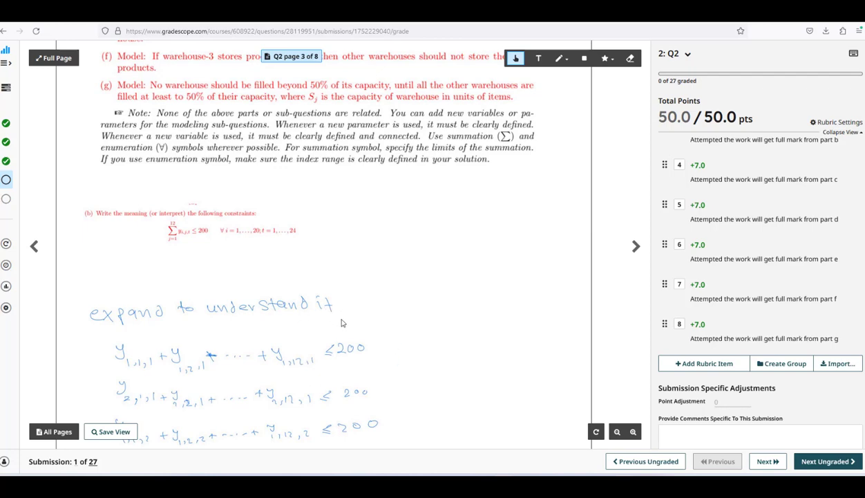
drag(341, 322, 367, 272)
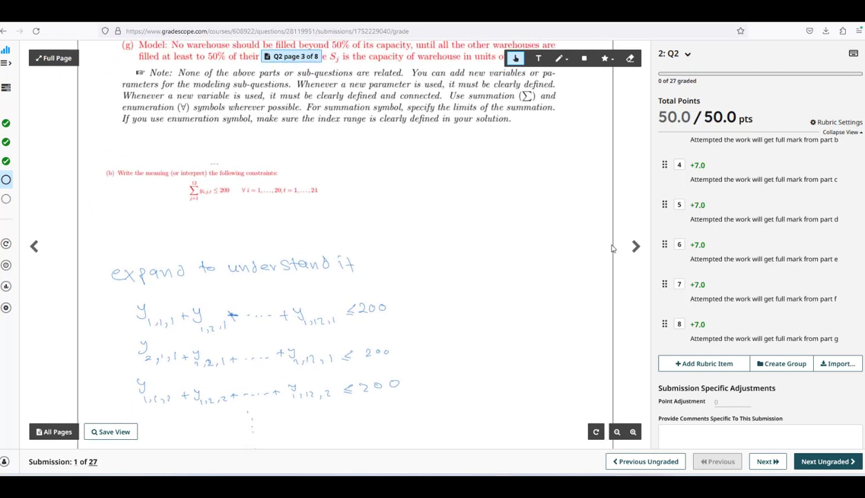
click(636, 246)
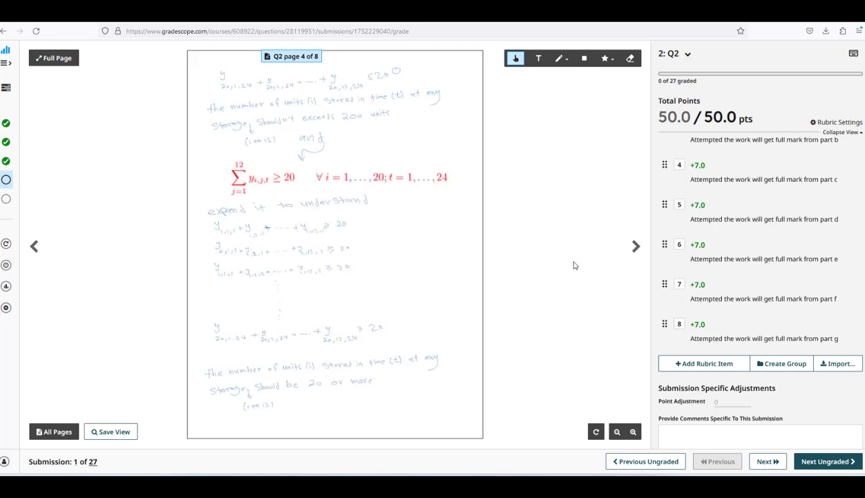
click(636, 247)
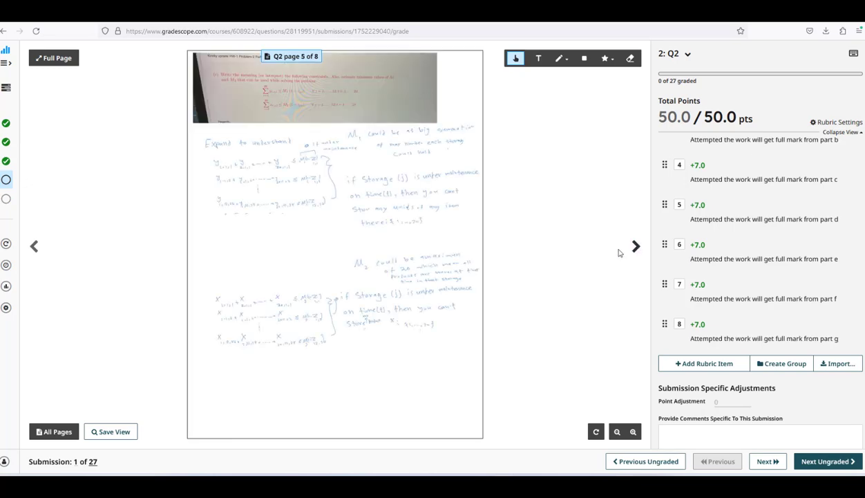
scroll(434, 266, up, 5)
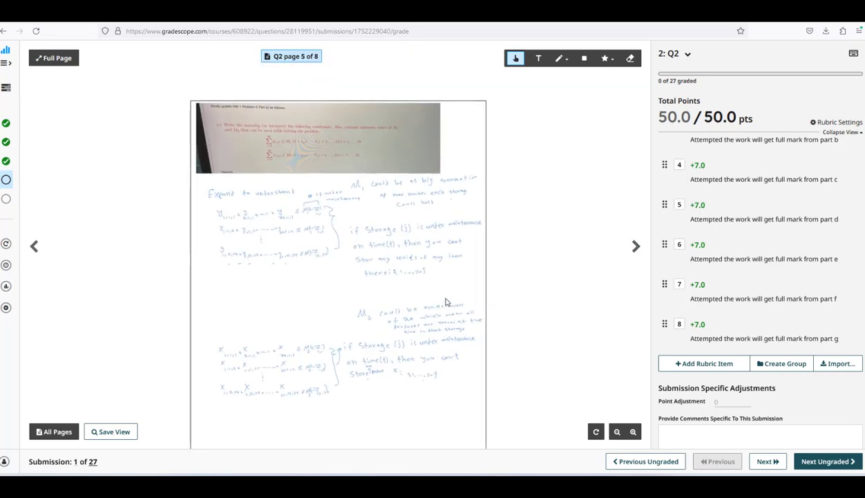
scroll(432, 298, down, 4)
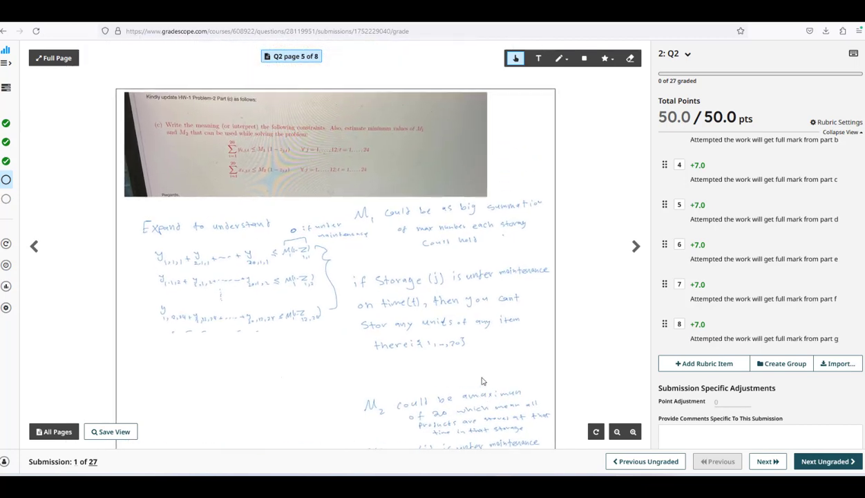
drag(481, 371, 452, 279)
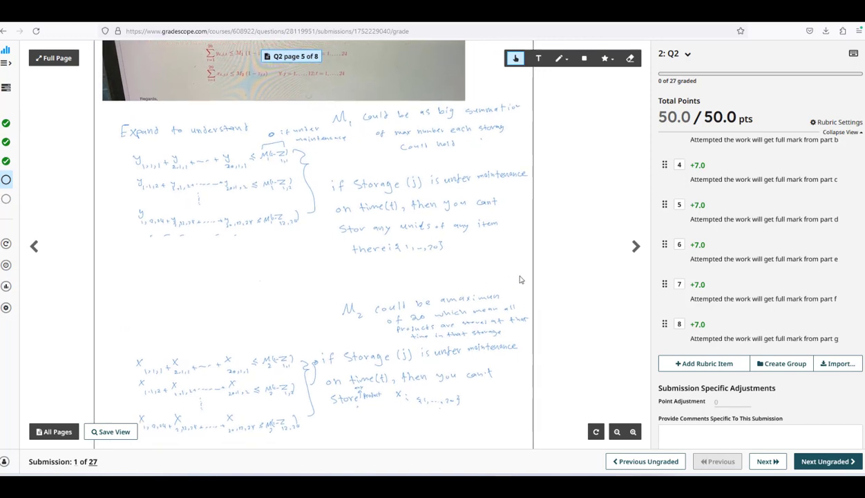
click(633, 247)
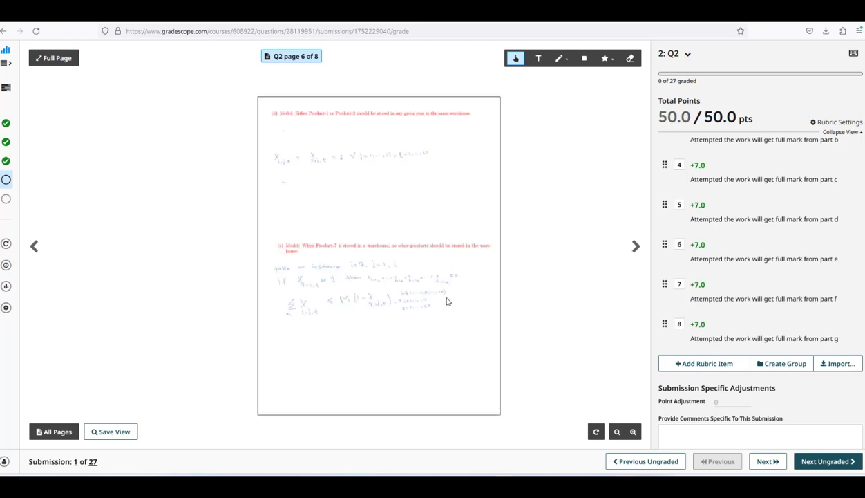
click(635, 249)
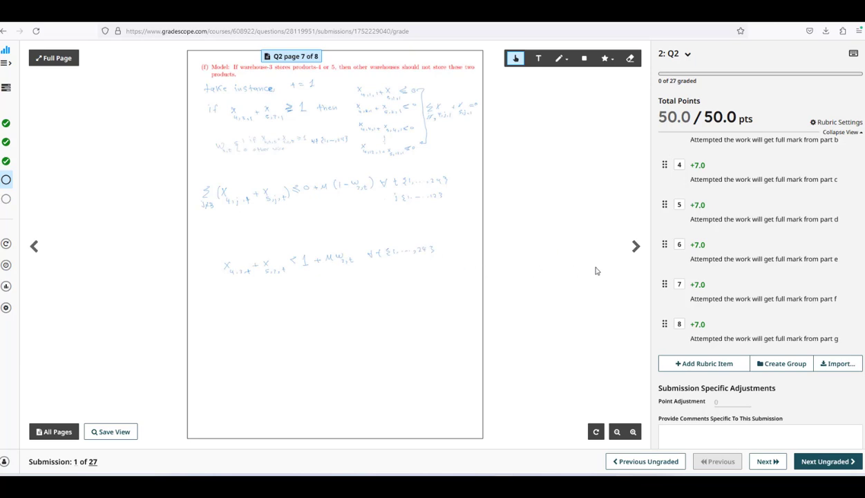
click(635, 247)
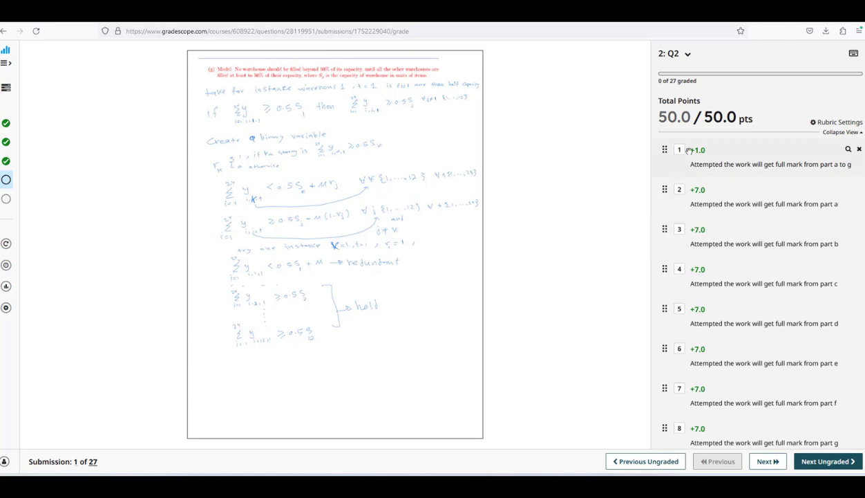
- Change Q2's rubric scoring method to positive scoring, with points added to 0, and save the setting
click(819, 123)
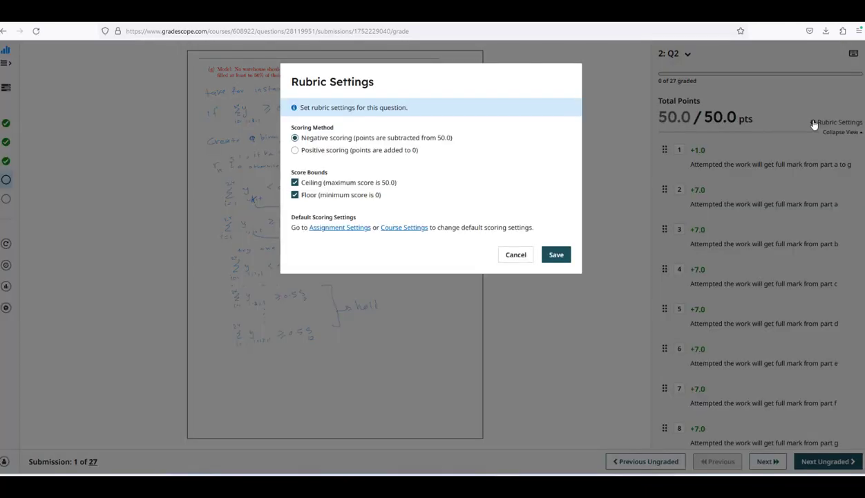
click(295, 150)
click(556, 255)
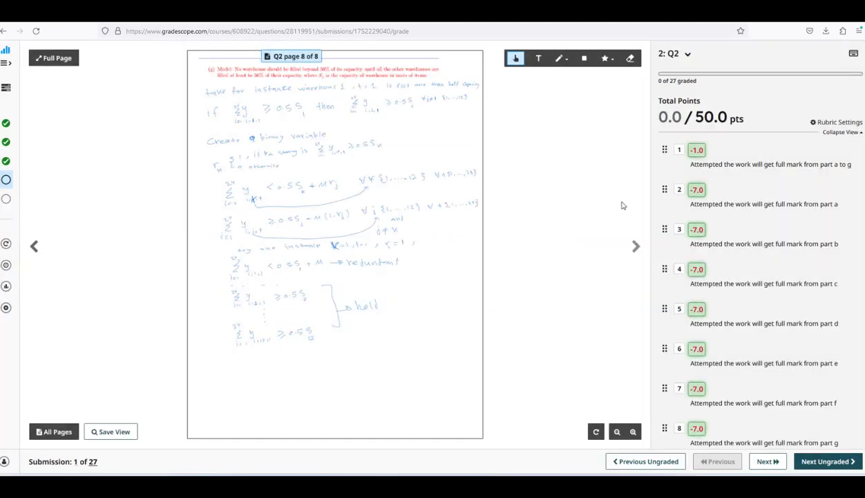
- Set Q2 rubric item 1 to +1.0 points and item 2, for part a, to +7.0 points
click(697, 150)
click(699, 150)
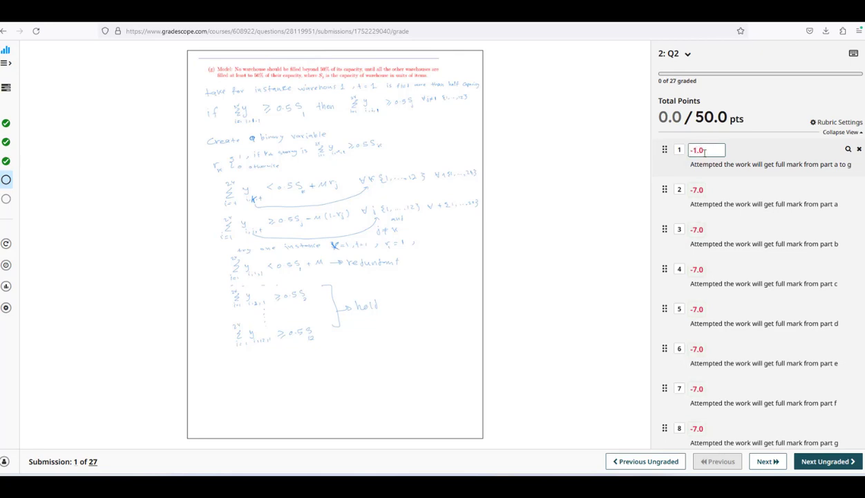
key(BackSpace)
text(+)
click(693, 190)
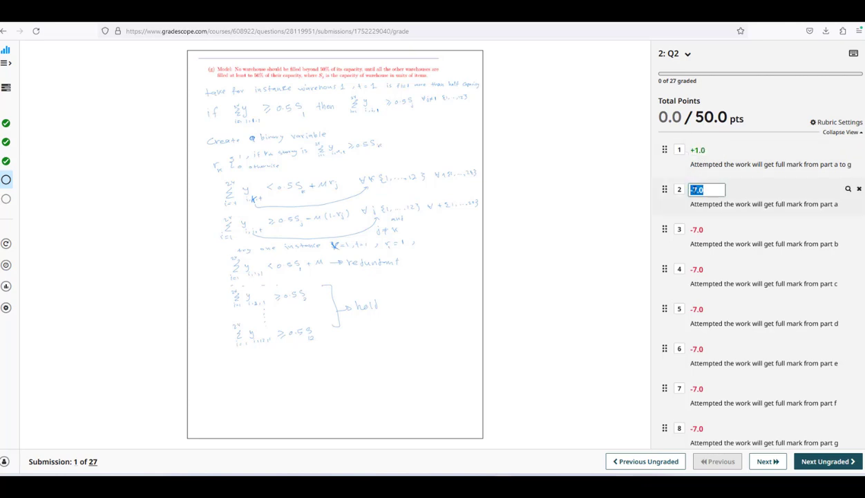
click(693, 193)
drag(693, 193, 690, 193)
text(+)
- Set Q2 rubric items 3 to 5, for parts b to d, to +7.0 points each
click(695, 230)
click(695, 231)
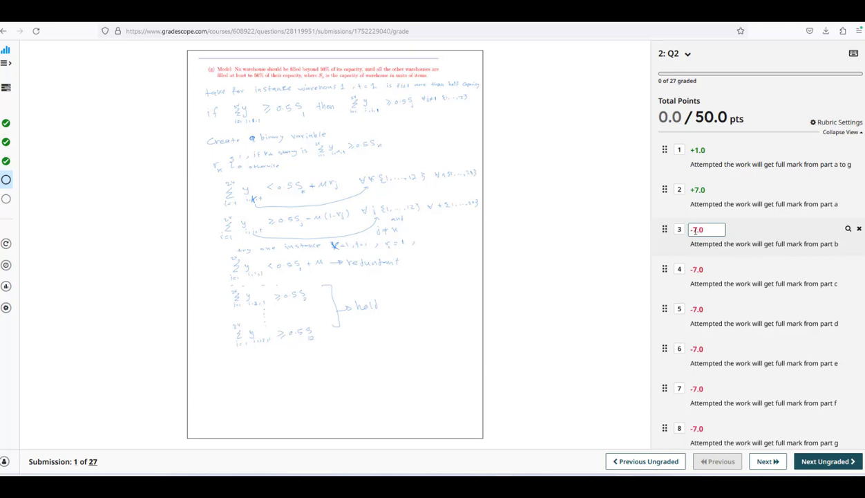
key(BackSpace)
text(+)
click(696, 269)
click(694, 270)
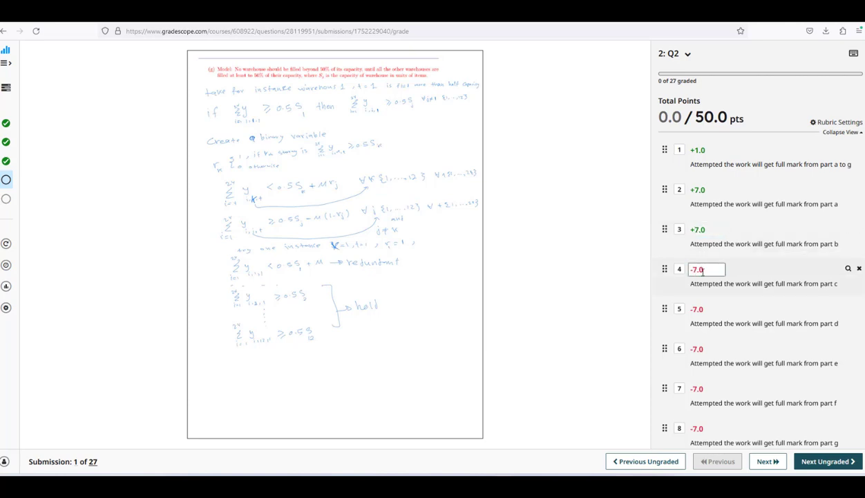
key(shift+Left)
text(+)
click(695, 310)
click(694, 310)
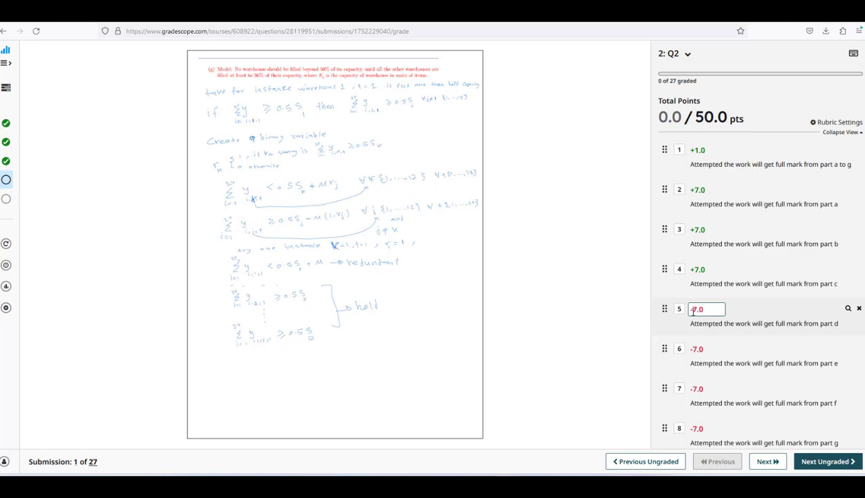
key(BackSpace)
text(+)
- Set Q2 rubric items 6 to 8, for parts e to g, to +7.0 points each
click(693, 350)
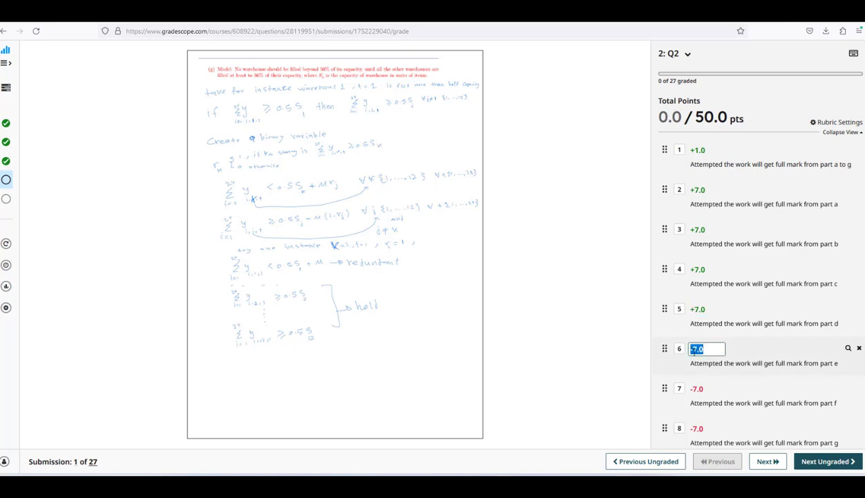
click(693, 350)
key(BackSpace)
text(+)
key(Tab)
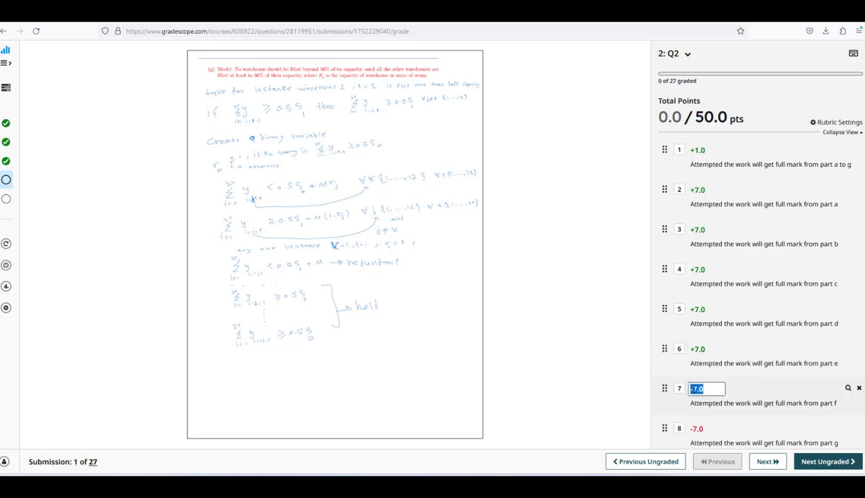
click(692, 388)
key(BackSpace)
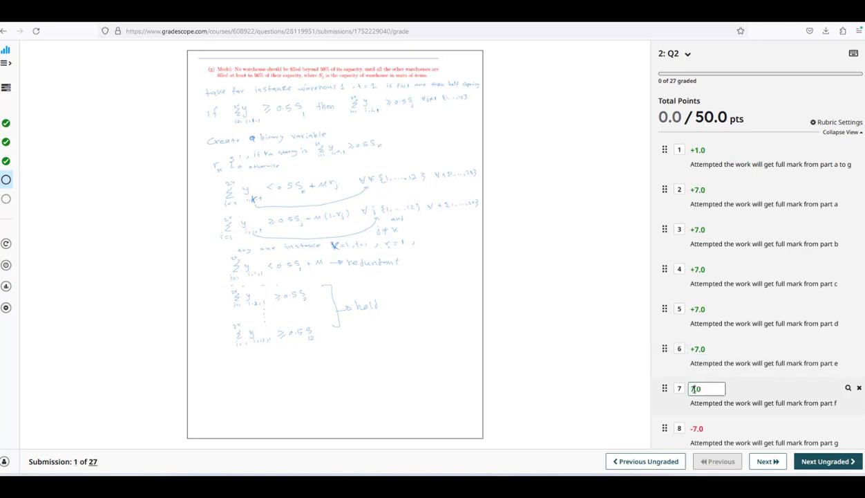
click(692, 428)
click(693, 428)
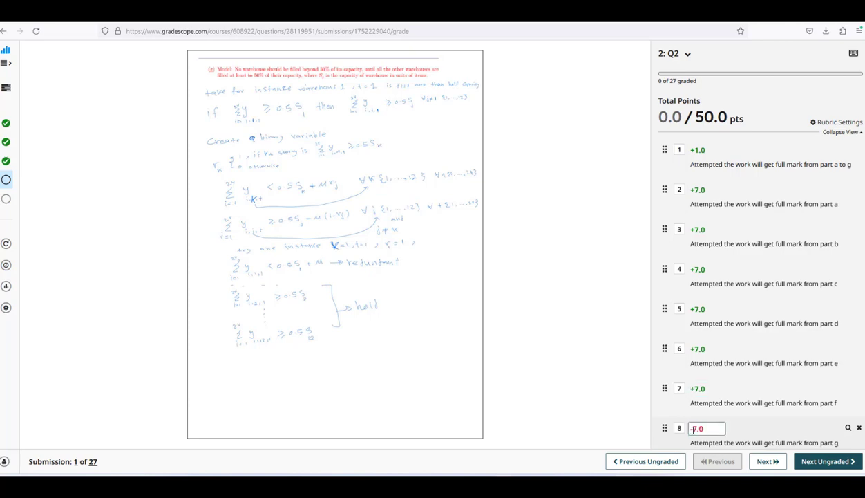
key(BackSpace)
text(+)
- Apply Q2 rubric items 1 to 8 to submission 1, awarding the points for all parts a to g
scroll(743, 384, down, 1)
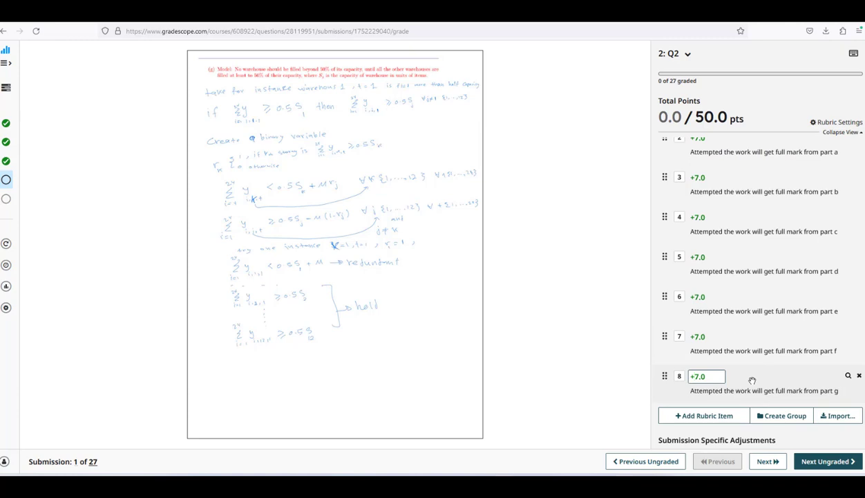
scroll(752, 380, up, 1)
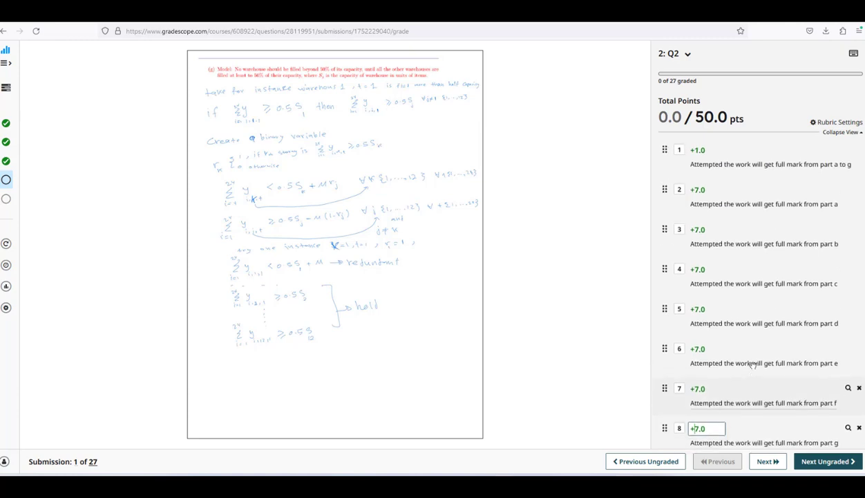
click(679, 150)
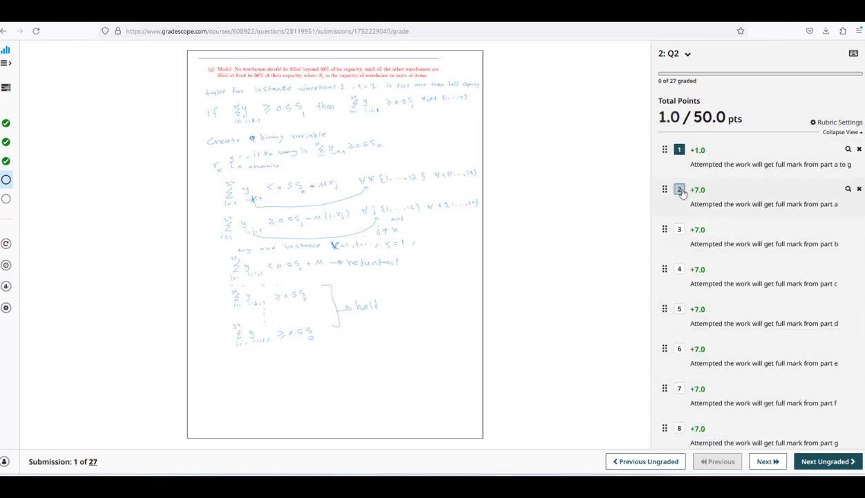
click(680, 191)
click(680, 229)
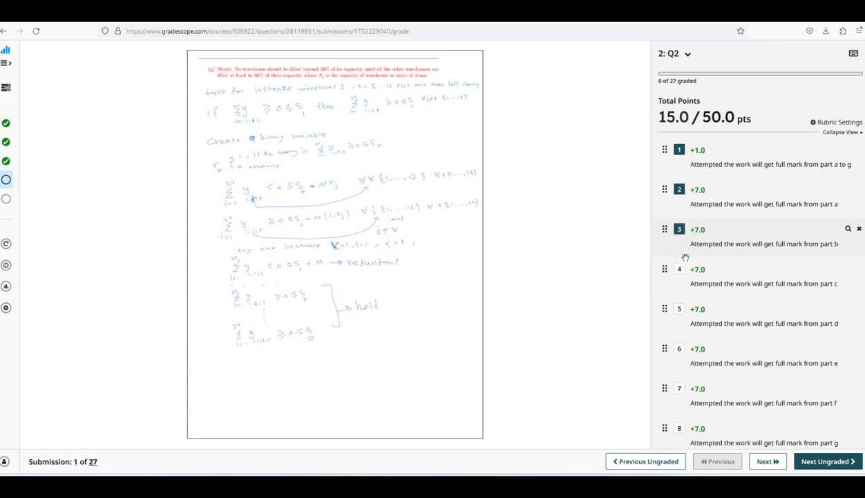
click(679, 270)
click(679, 309)
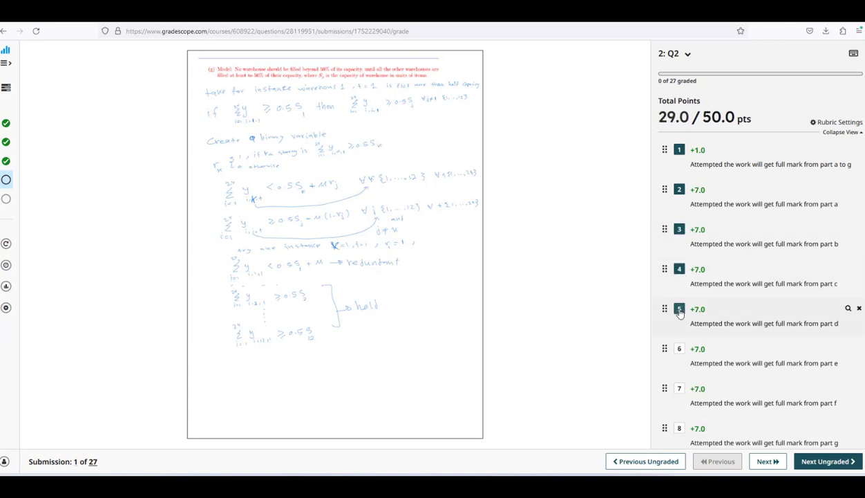
click(680, 349)
click(679, 389)
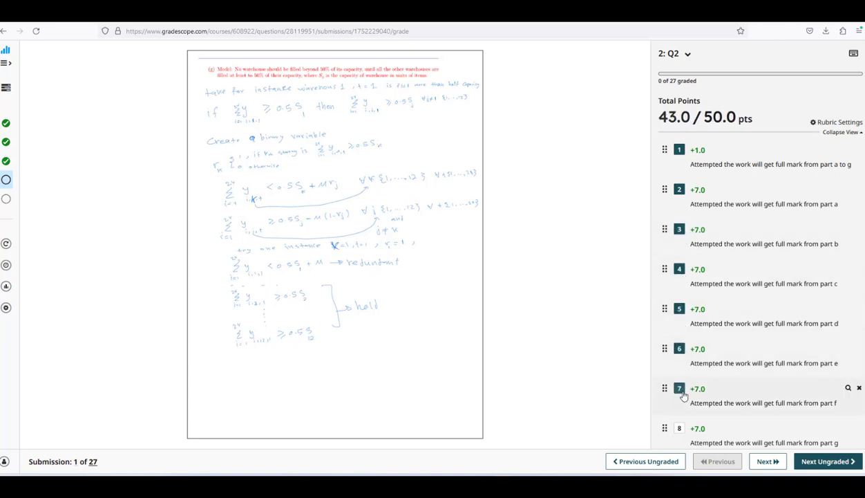
click(679, 428)
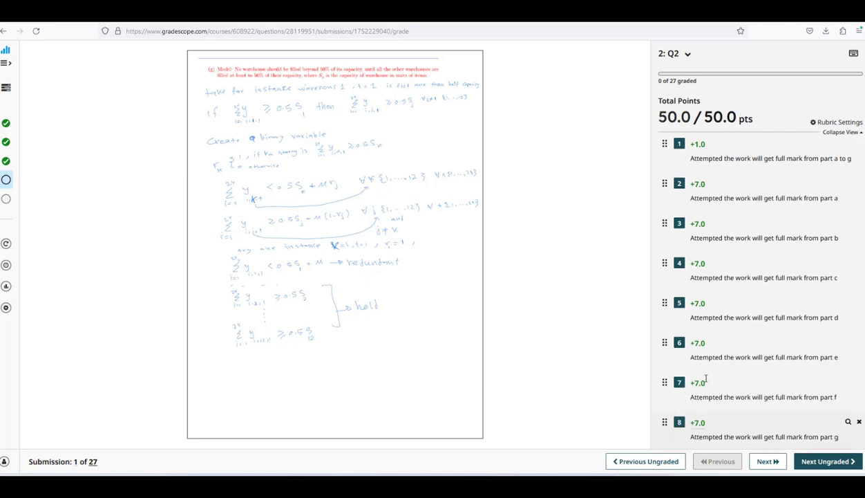
- Move on from submission 1 to submission 2 for question Q2
mouse_move(560, 309)
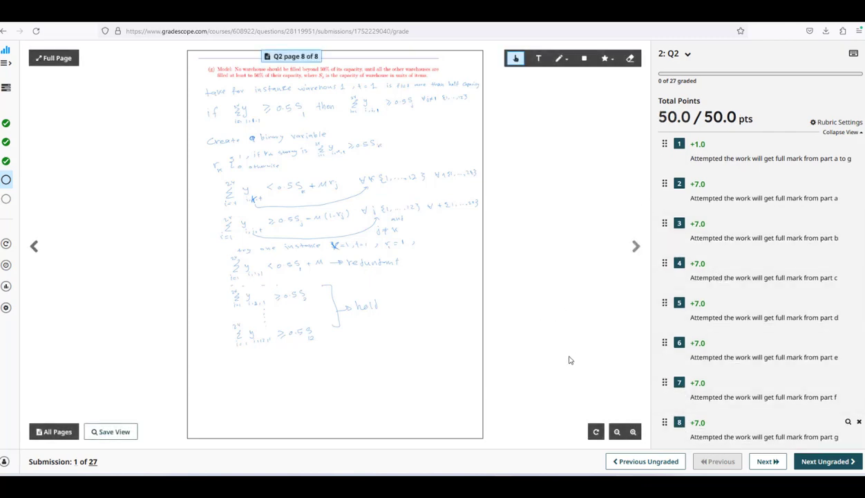
scroll(615, 366, down, 1)
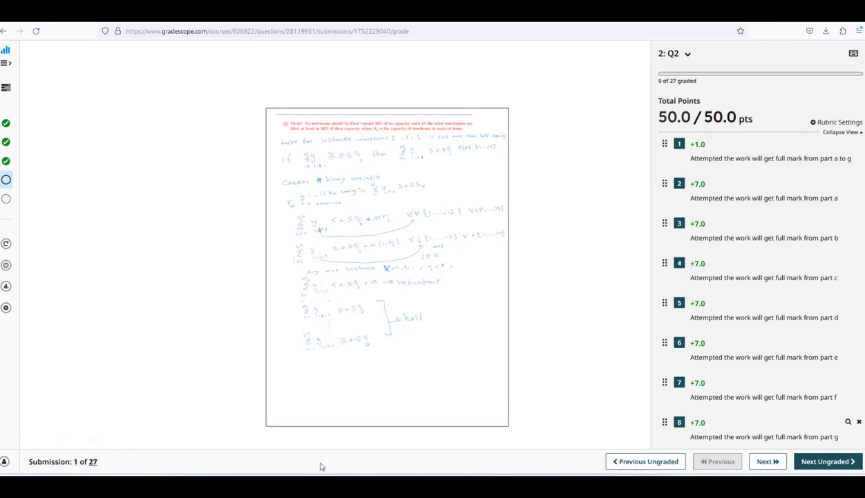
click(767, 461)
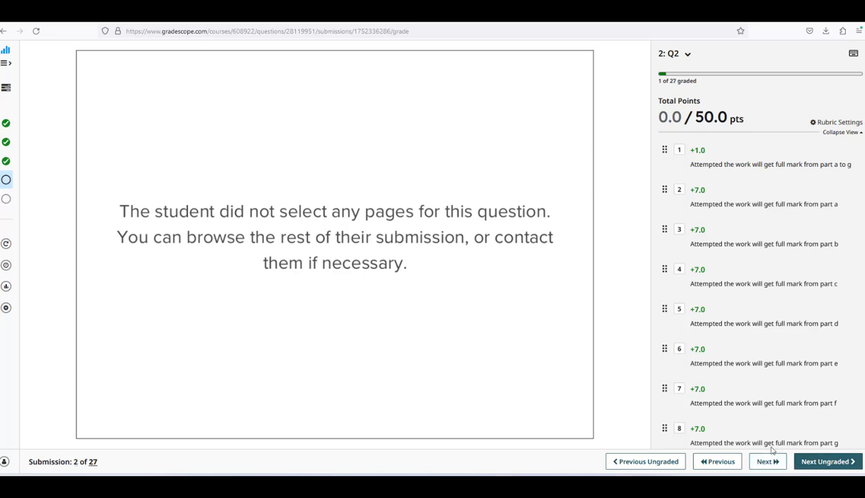
mouse_move(460, 392)
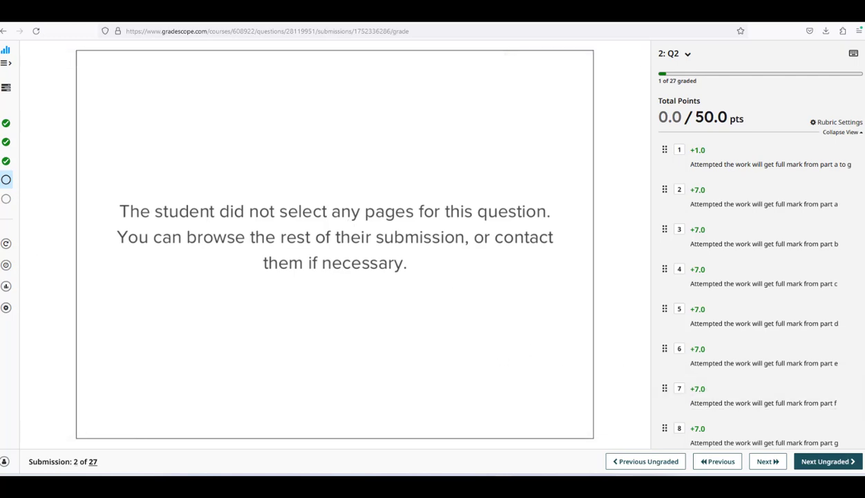
mouse_move(593, 402)
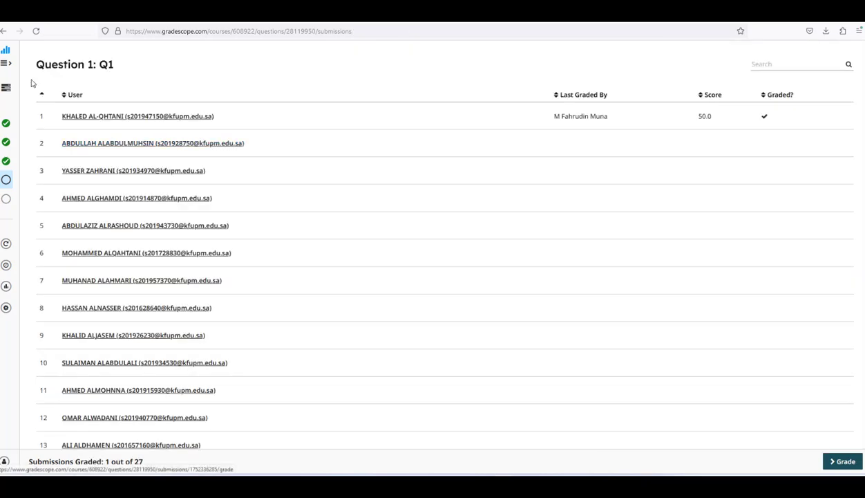
- Return to the course overview and open the Fall 2023 course 12126.202310.LEC, 231-ISE-321-02 (Optimization Methods)
click(5, 53)
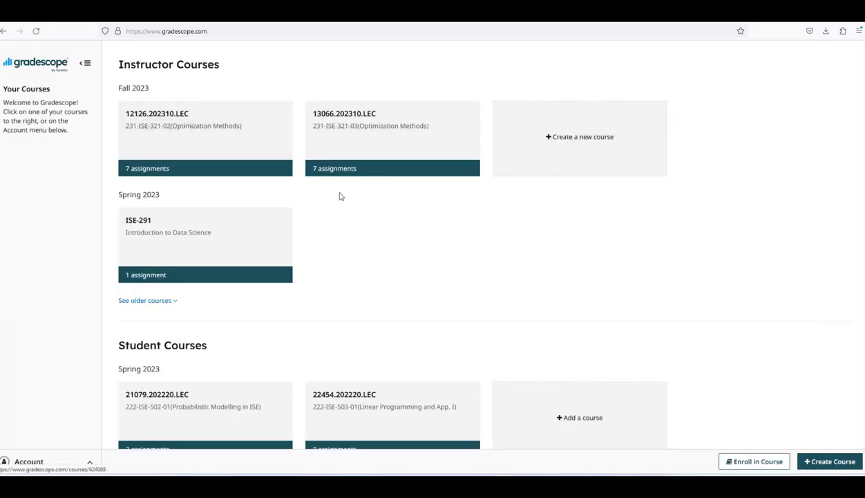
click(159, 131)
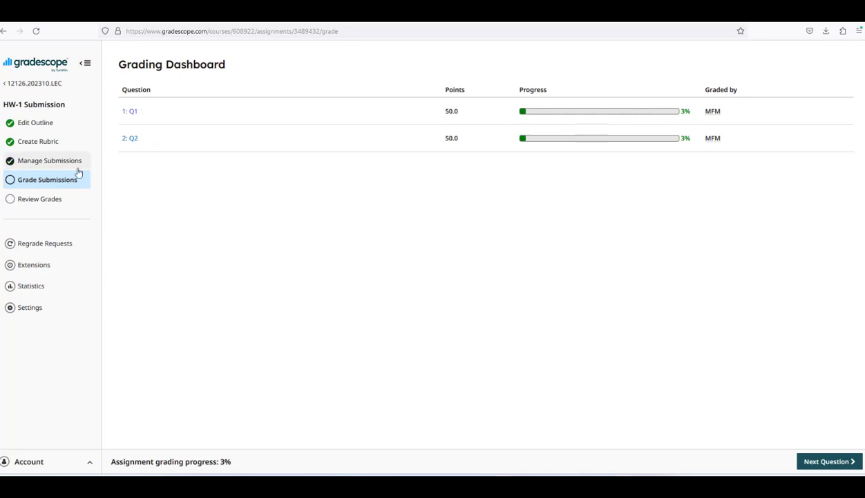
- Open the Q1 submissions list from the HW-1 grading dashboard and check each student's grading status
mouse_move(147, 115)
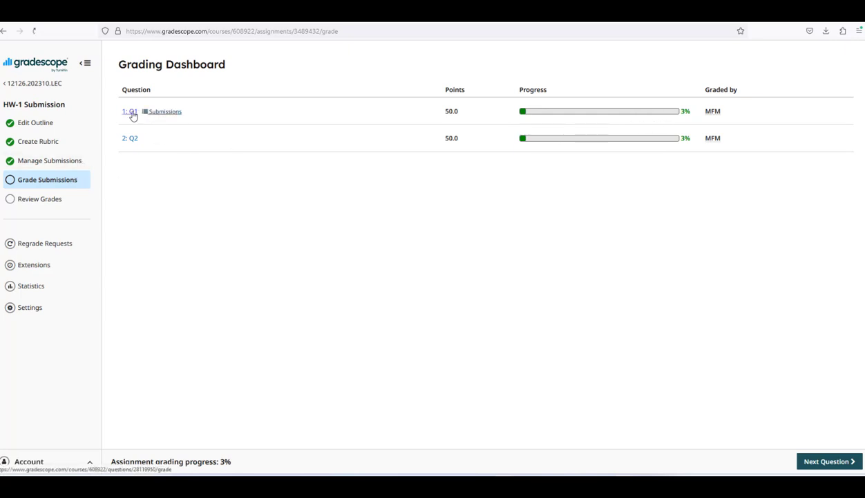
click(133, 116)
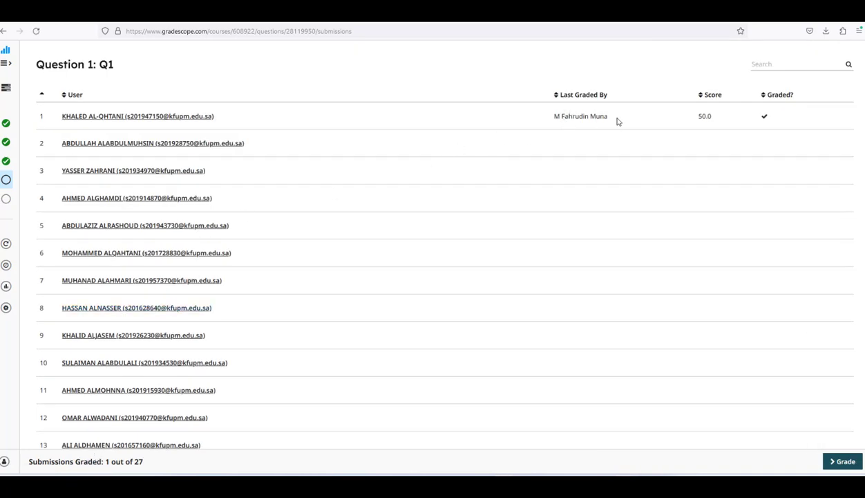
scroll(179, 167, down, 5)
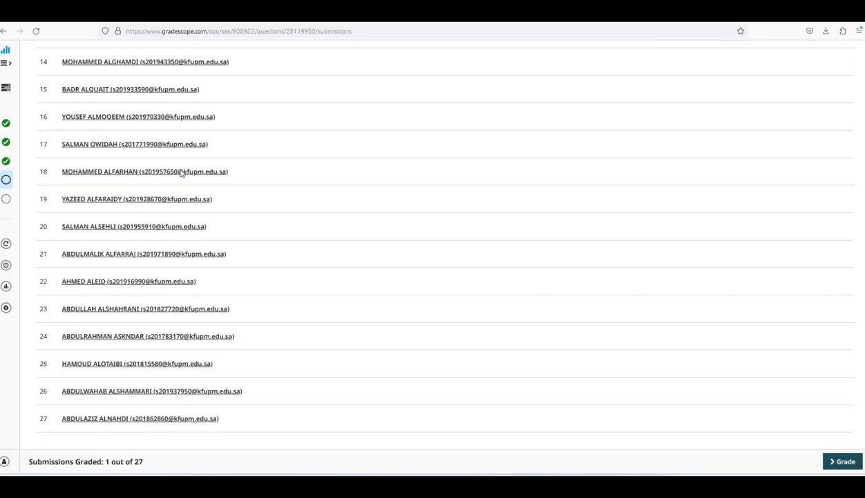
scroll(66, 390, up, 1)
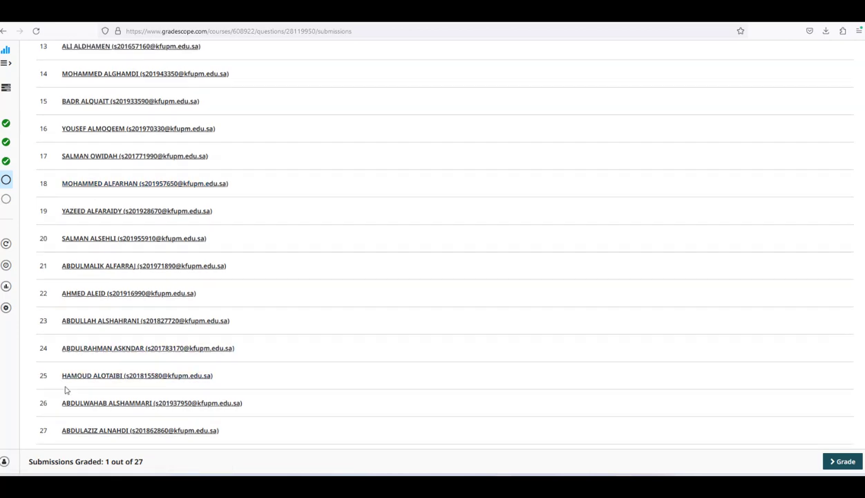
scroll(164, 306, up, 5)
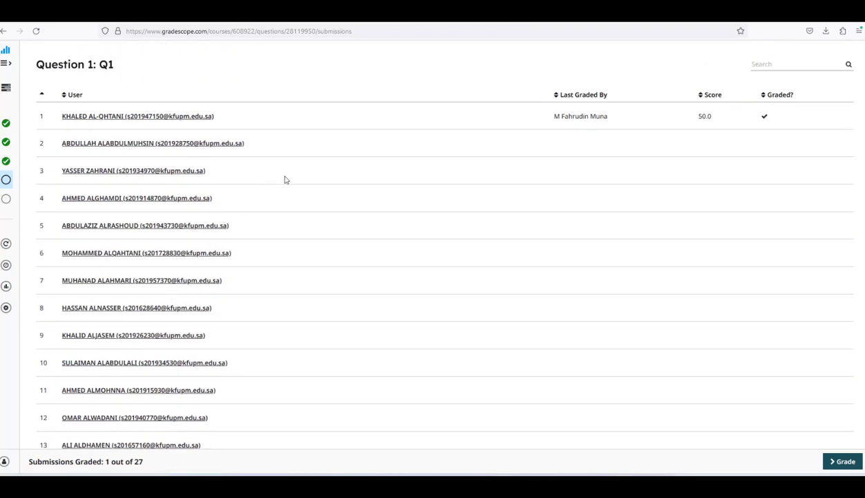